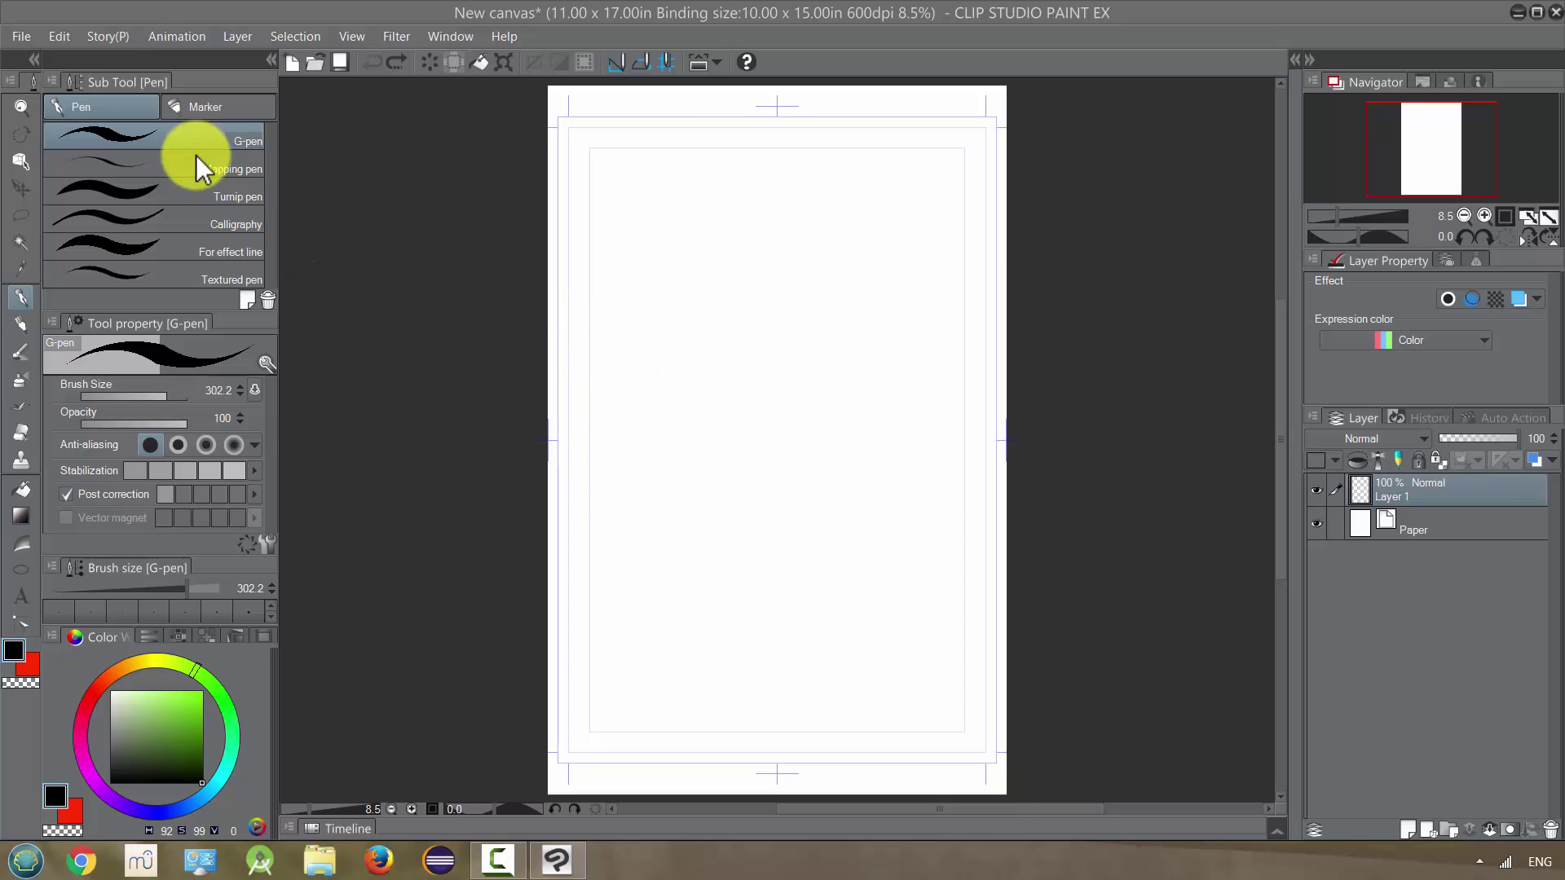
Import manet.jpg as a new layer
click(23, 34)
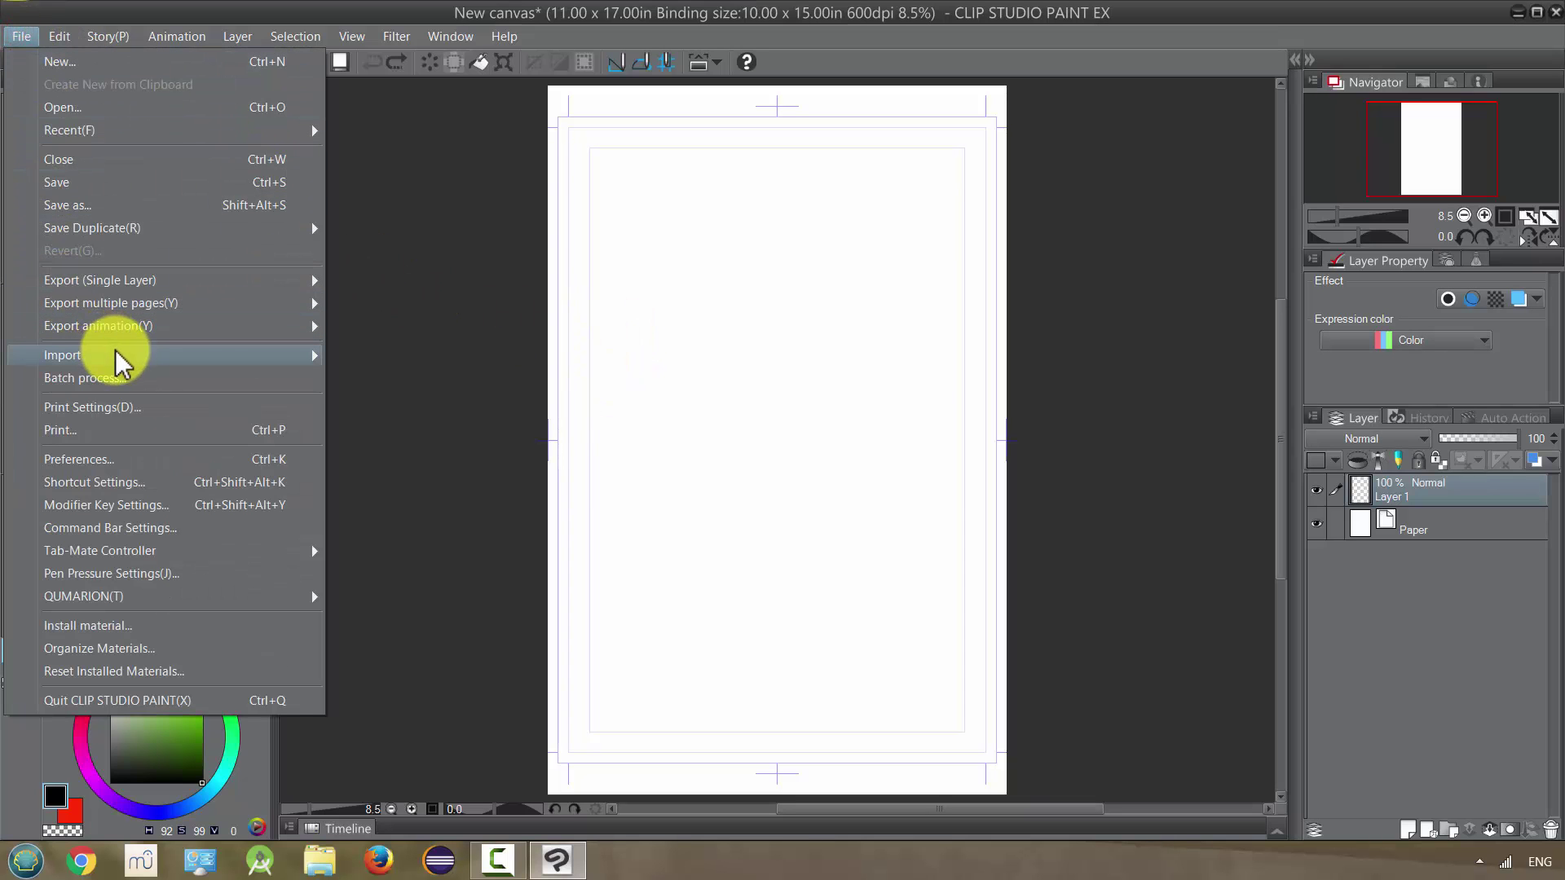
click(362, 357)
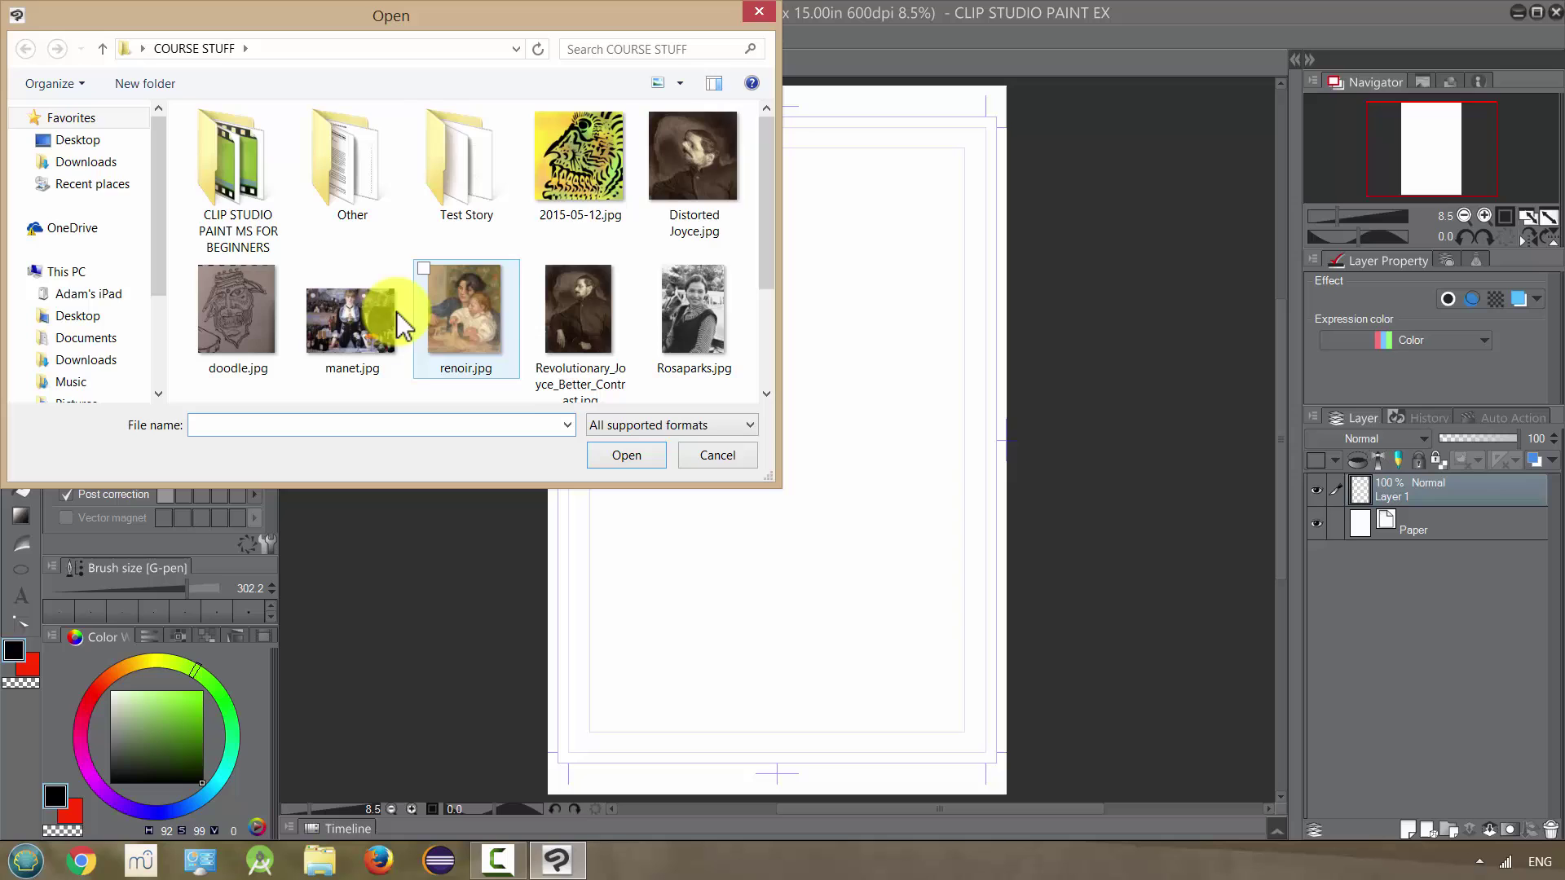
double_click(350, 313)
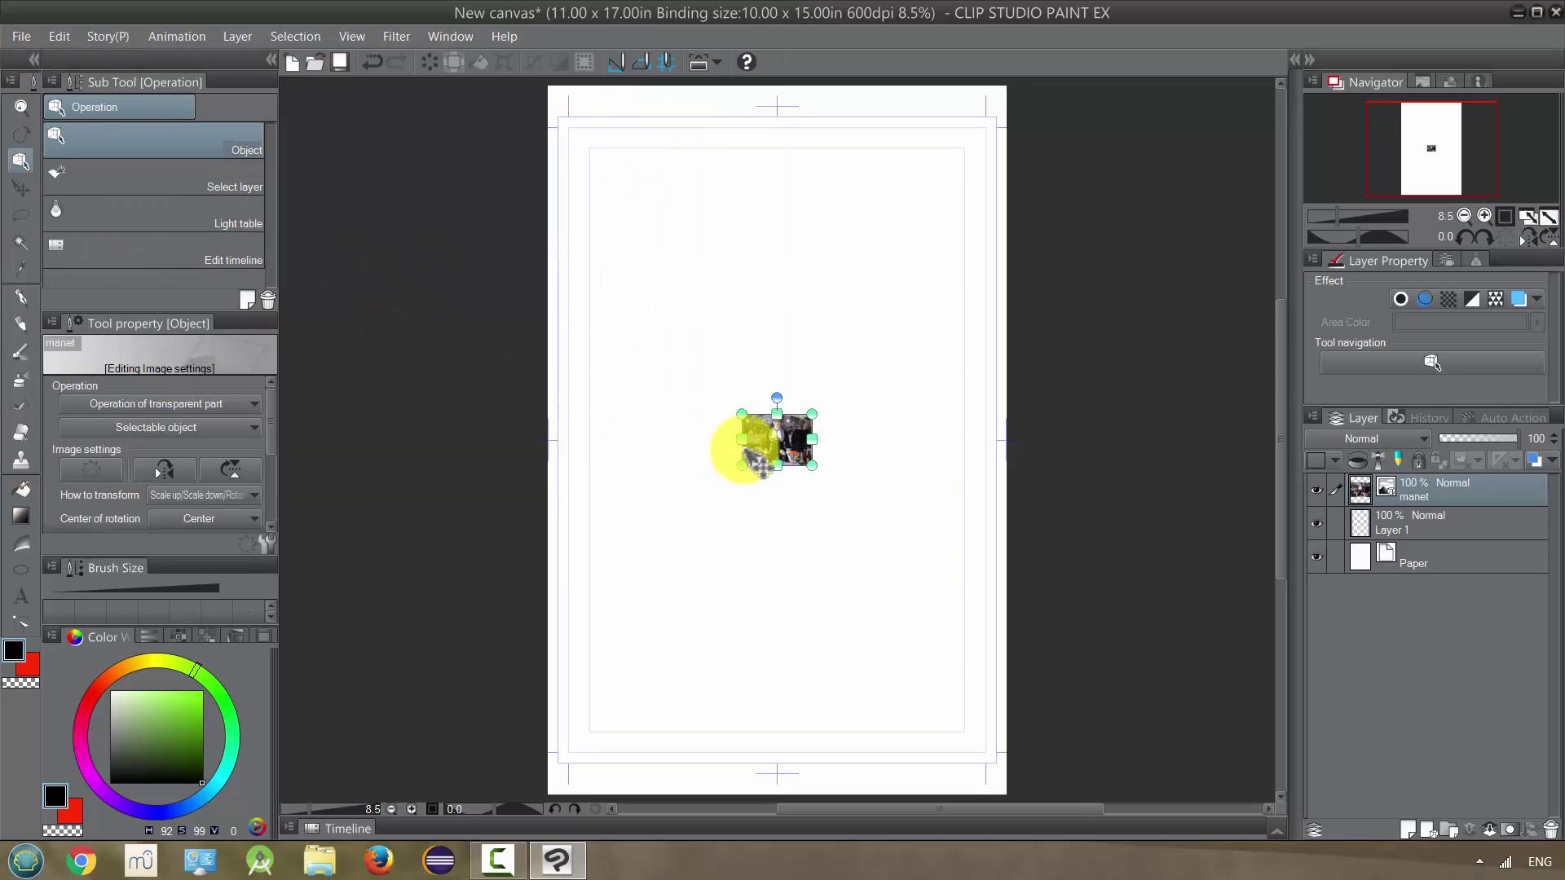
Scale the manet painting up until it covers the whole page
scroll(753, 457, down, 1)
drag(741, 422, 413, 182)
drag(785, 471, 1131, 819)
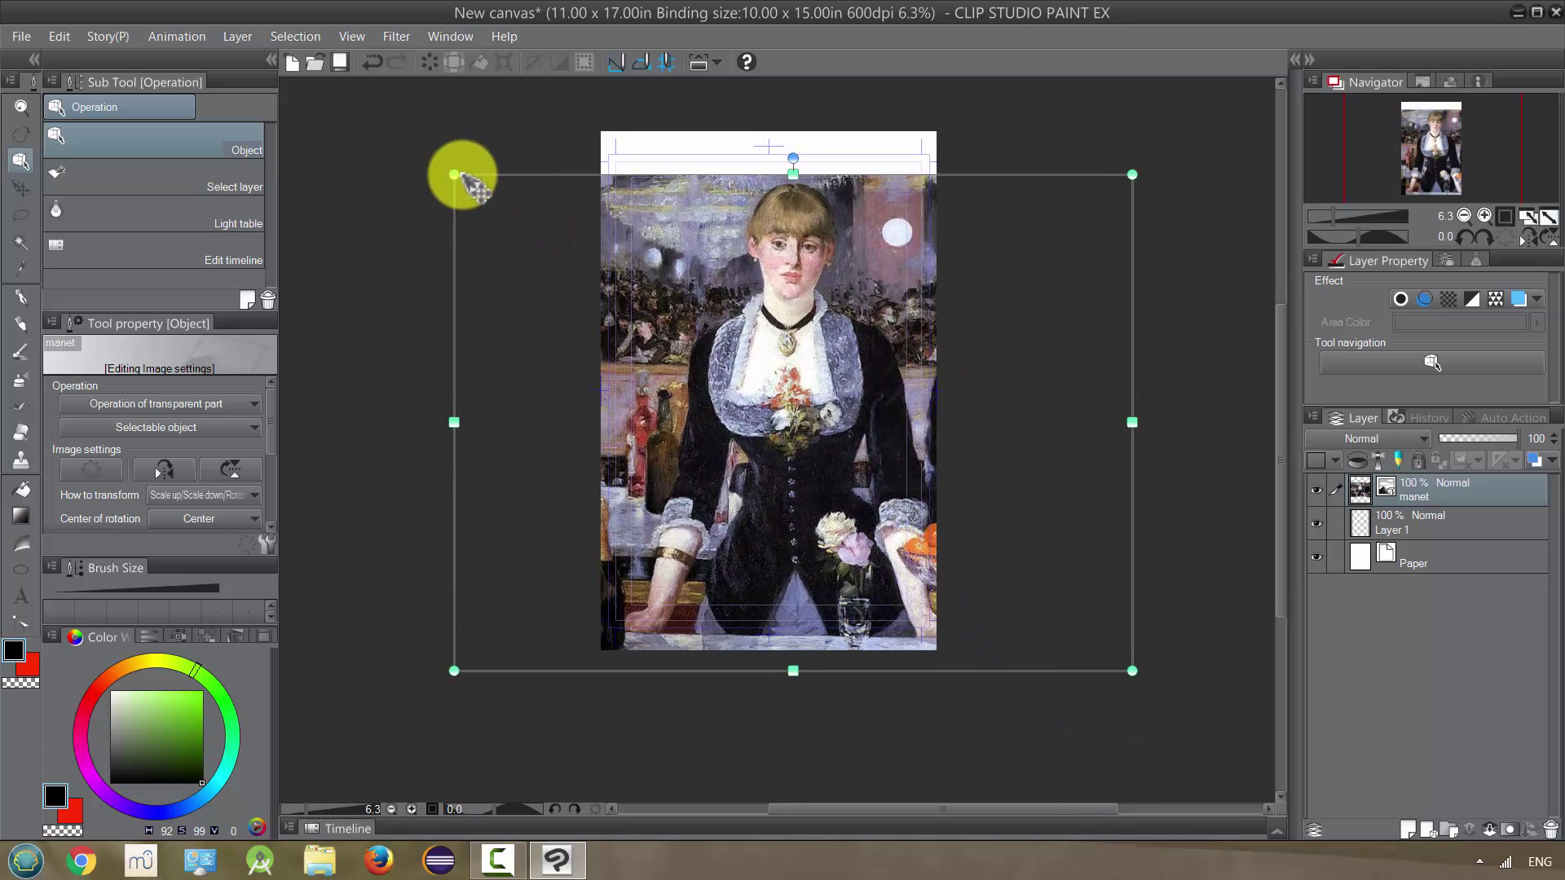
drag(454, 173, 379, 120)
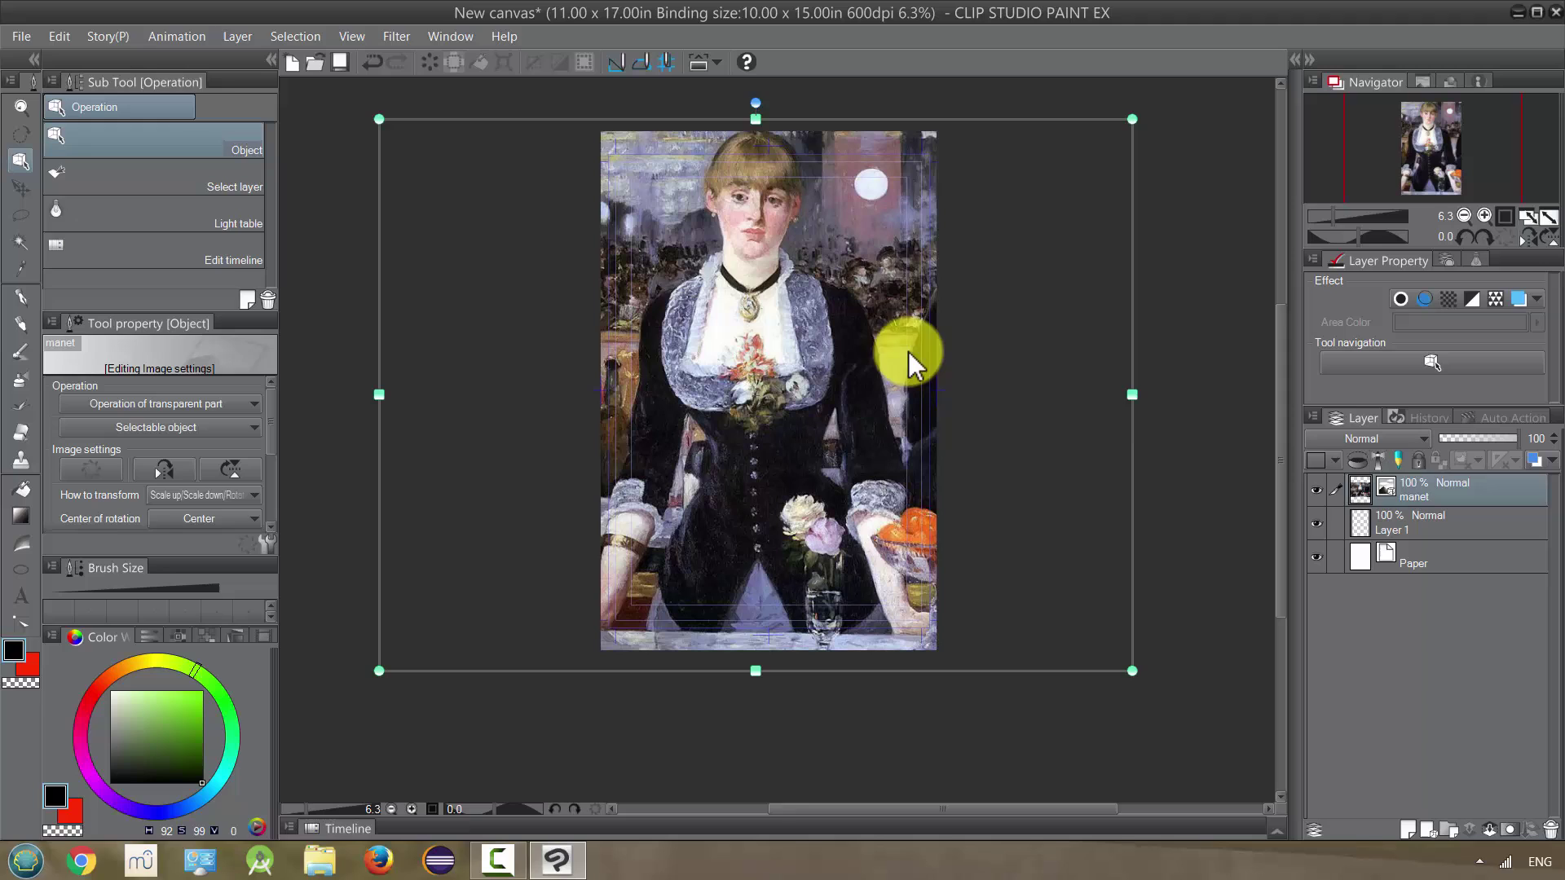
Rasterize the manet layer and clip it to the empty Layer 1 below
right_click(1395, 487)
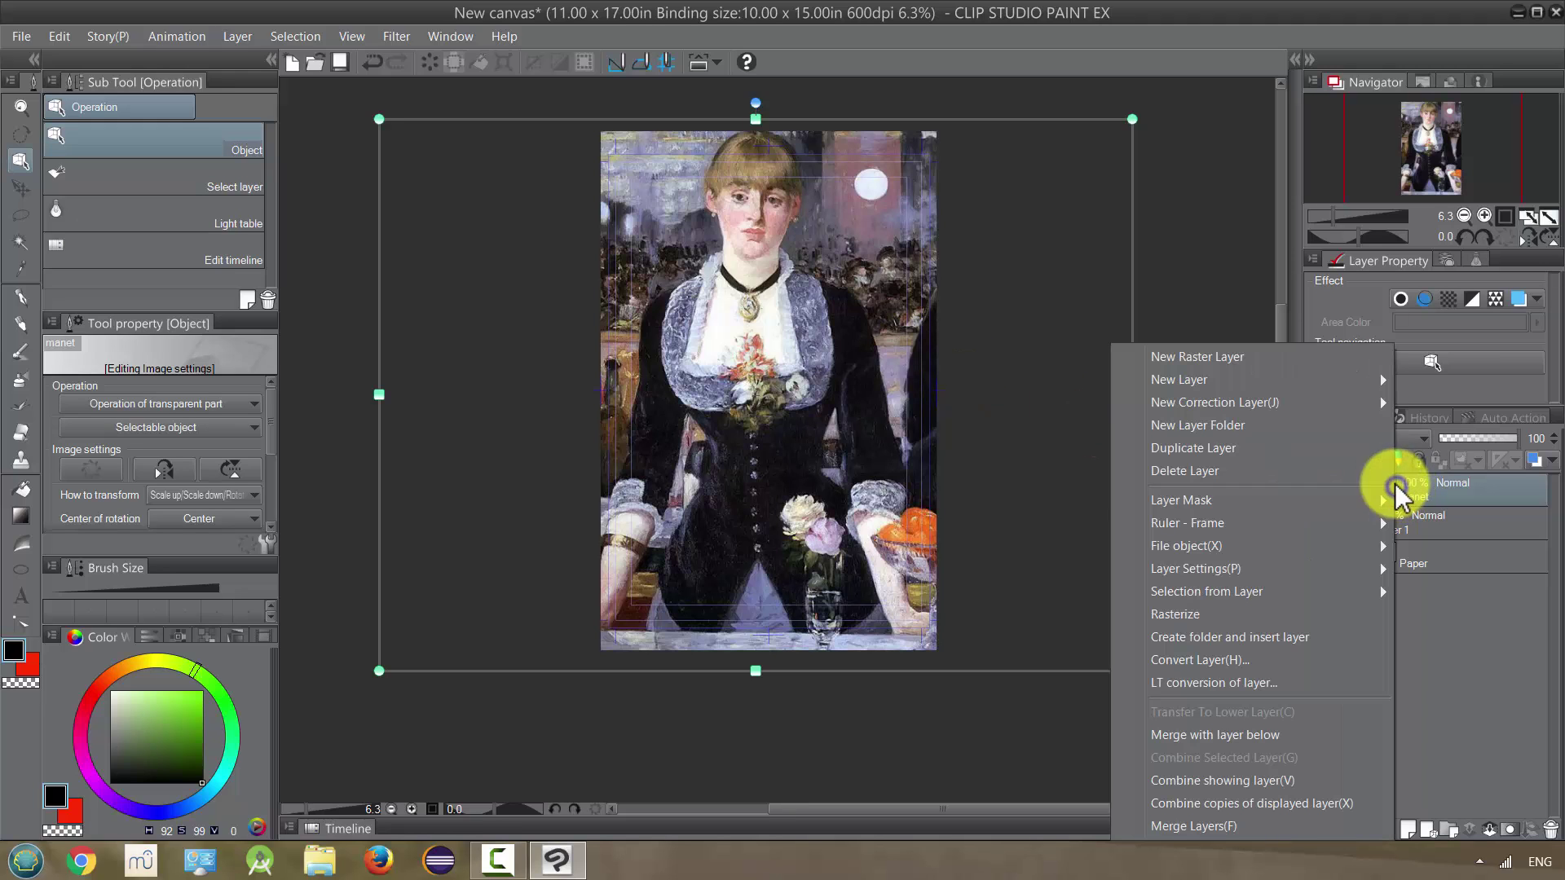
click(1228, 615)
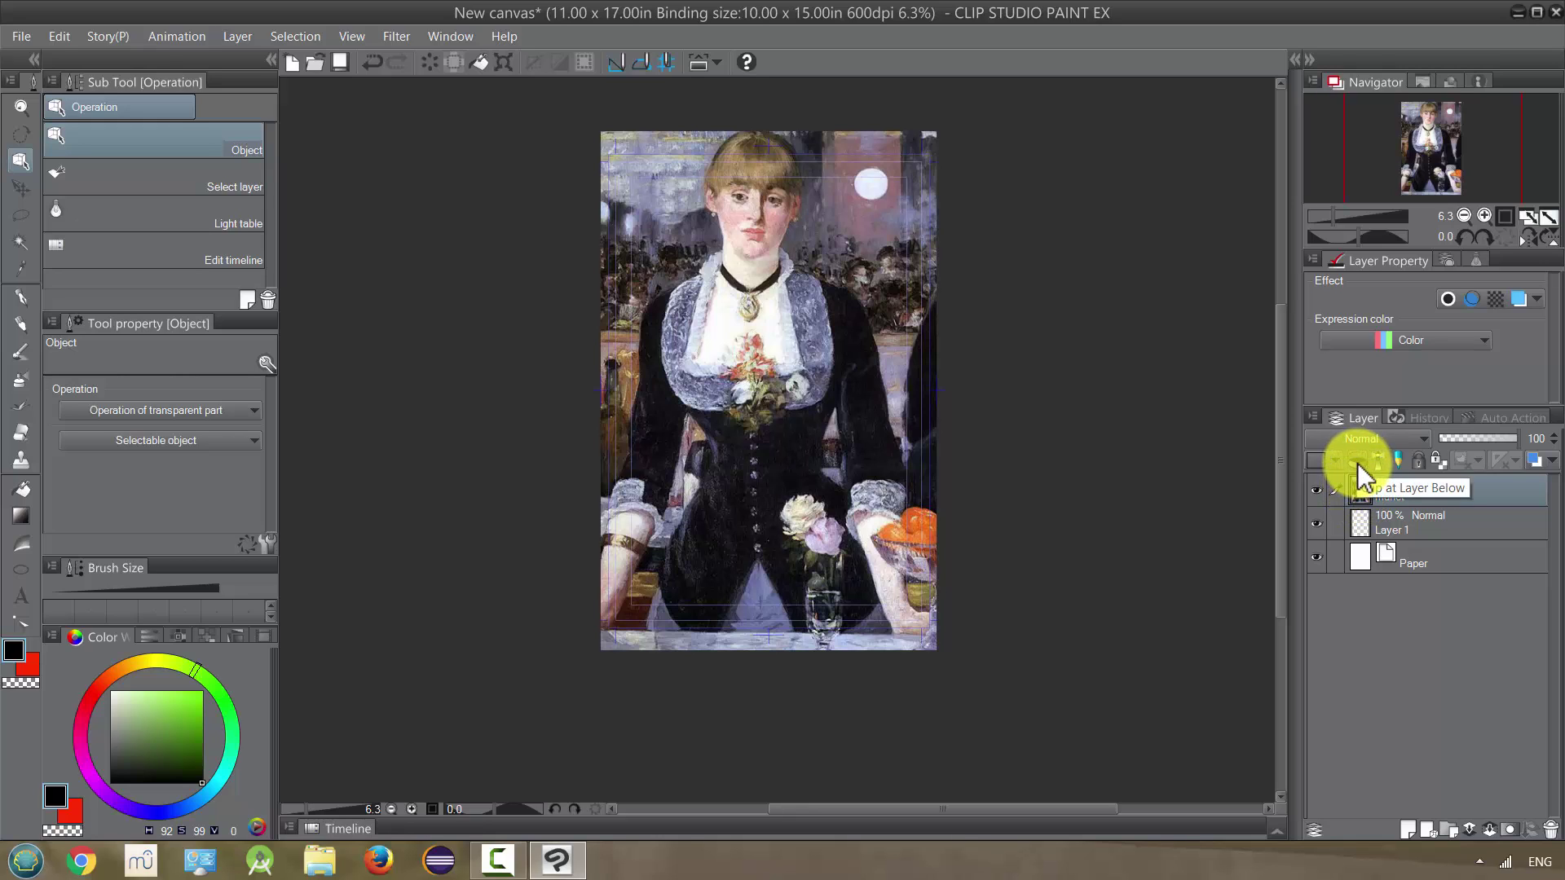
right_click(1362, 490)
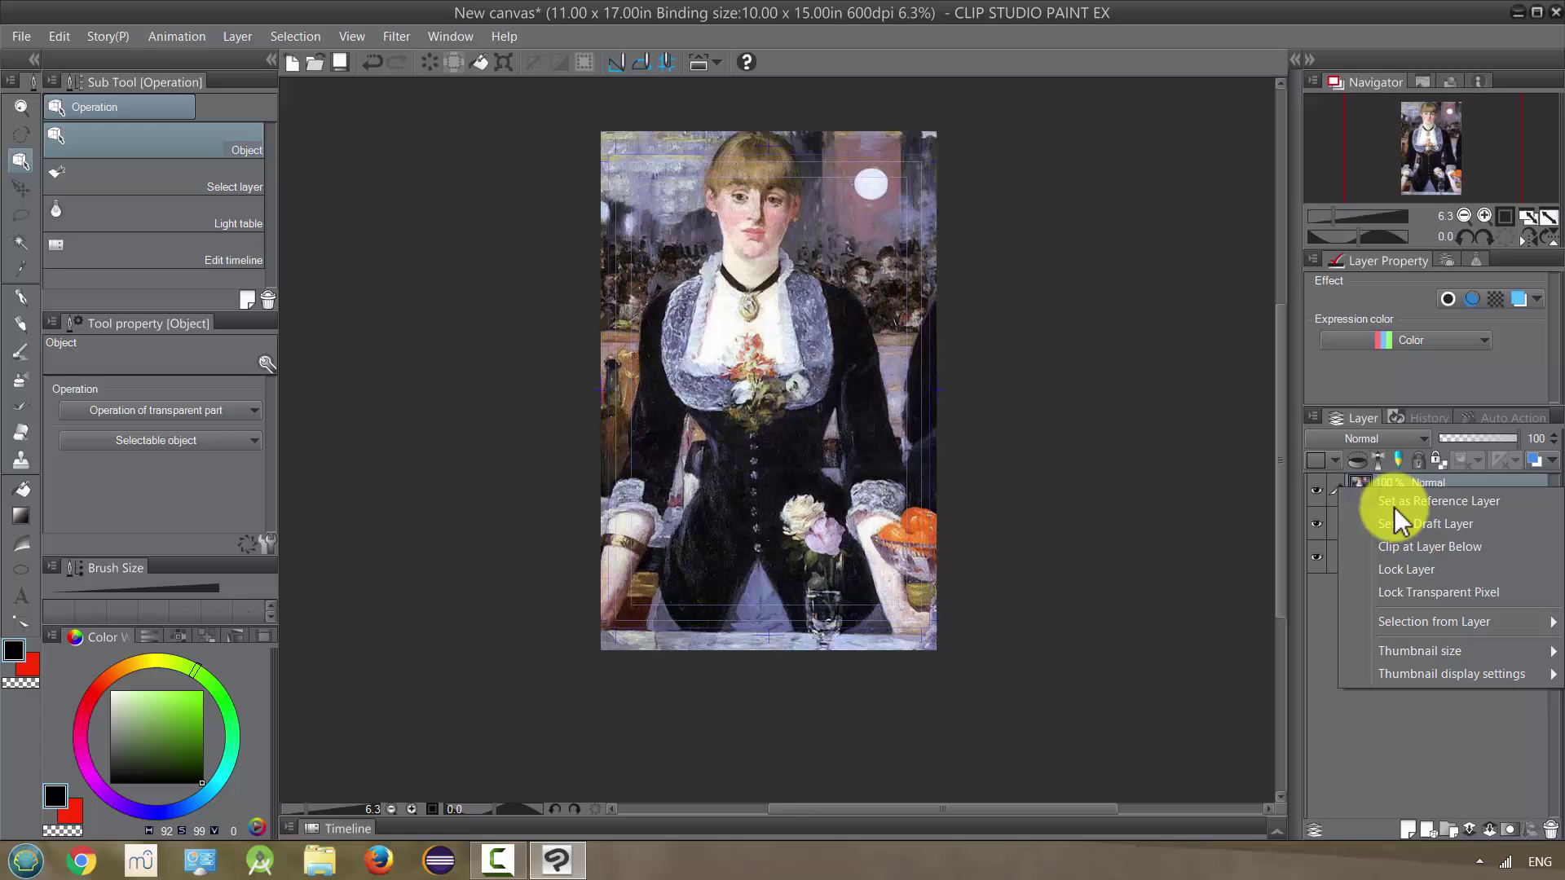
click(1391, 548)
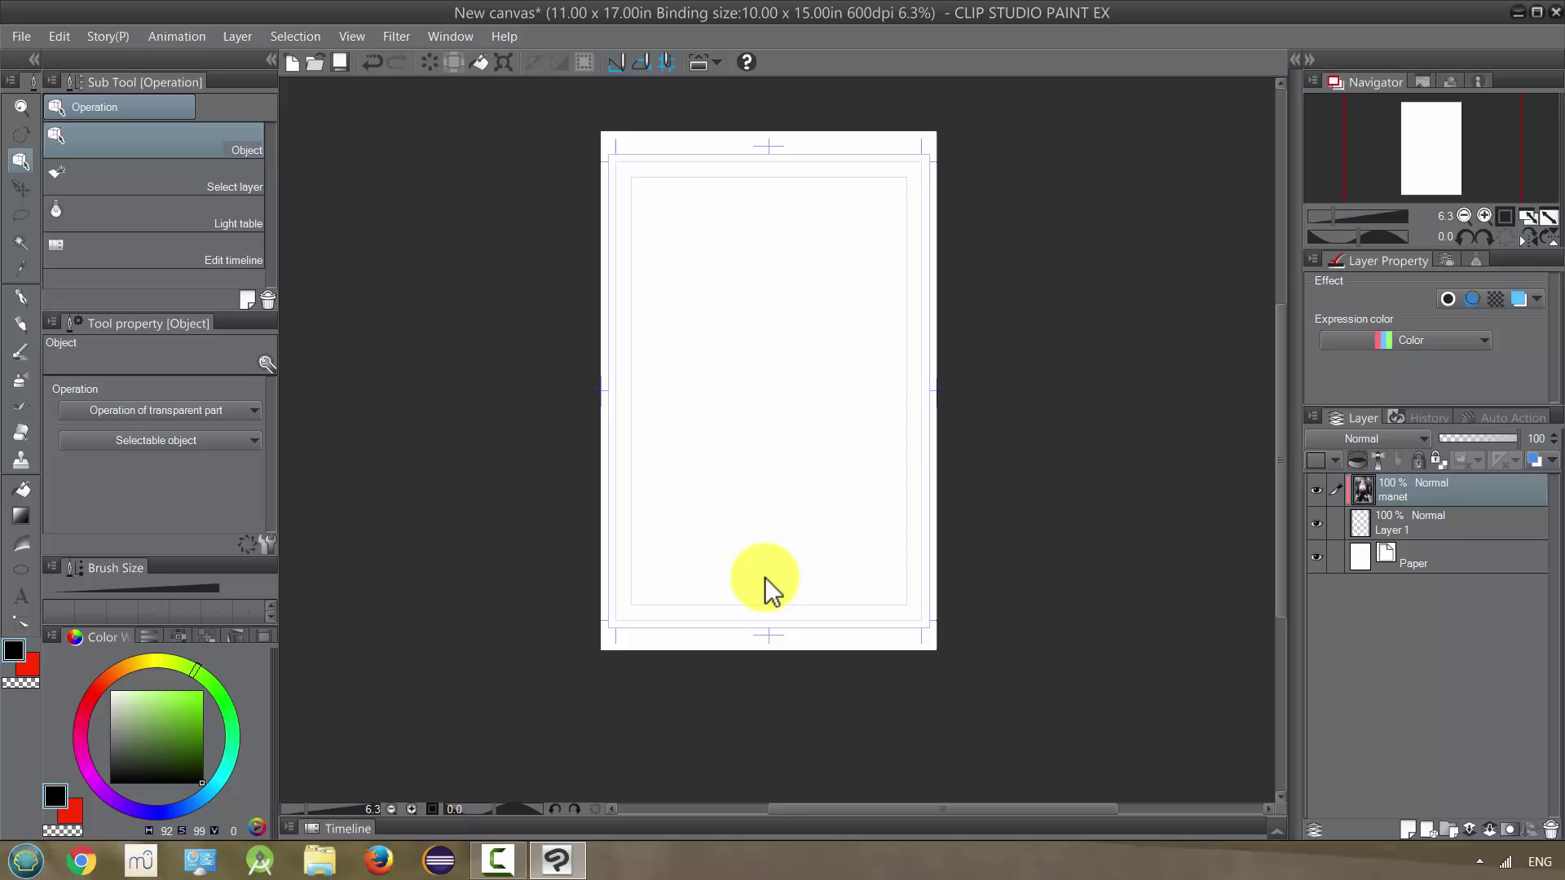
On Layer 1, paint short black G-pen strokes mid-page
click(1410, 530)
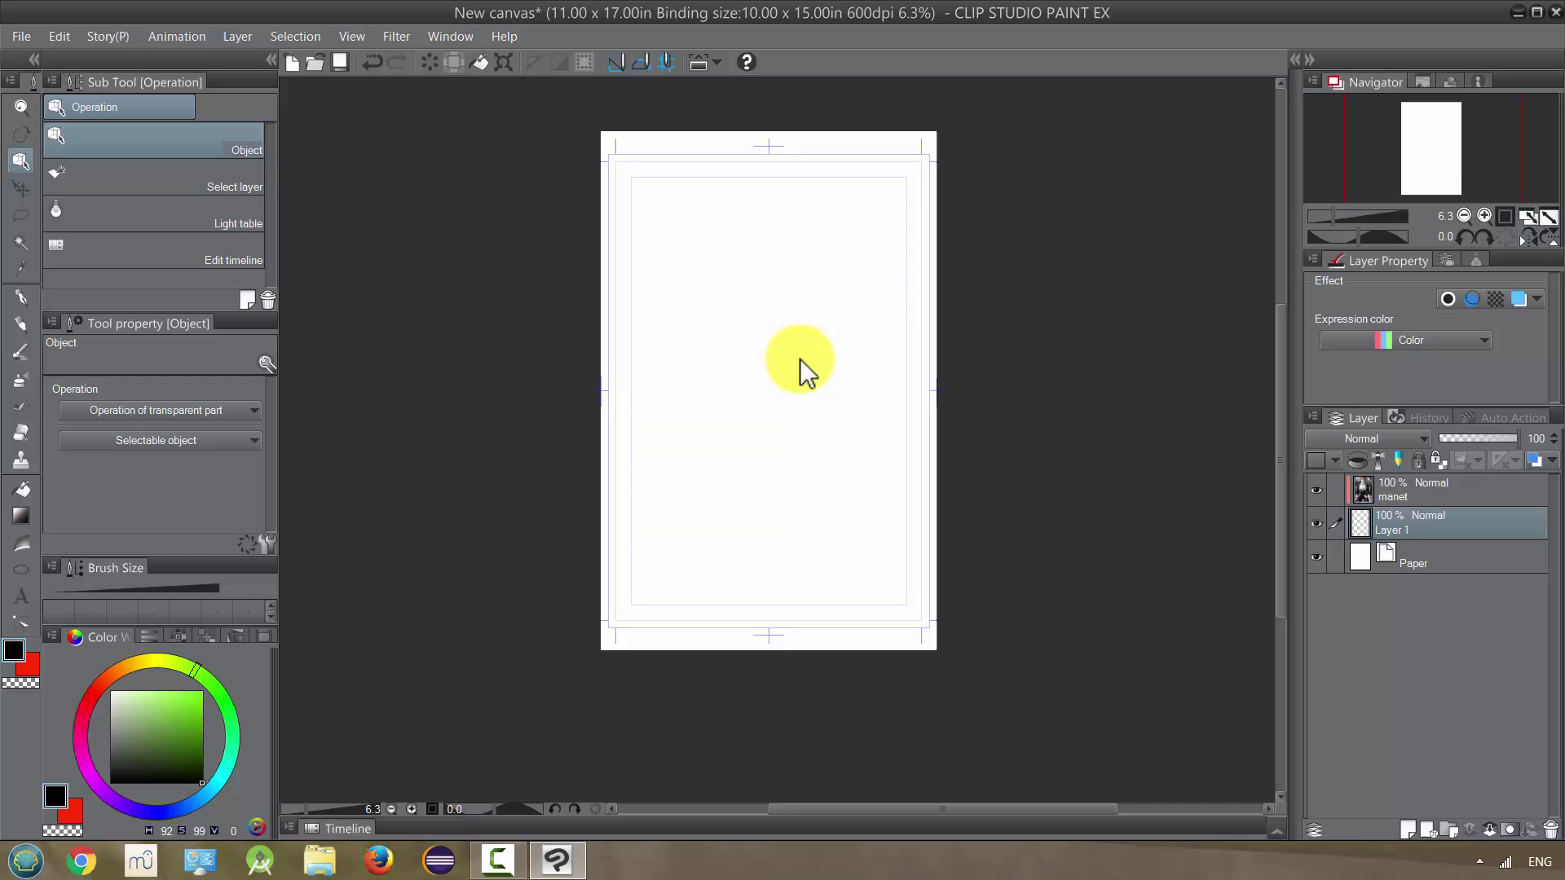
click(23, 297)
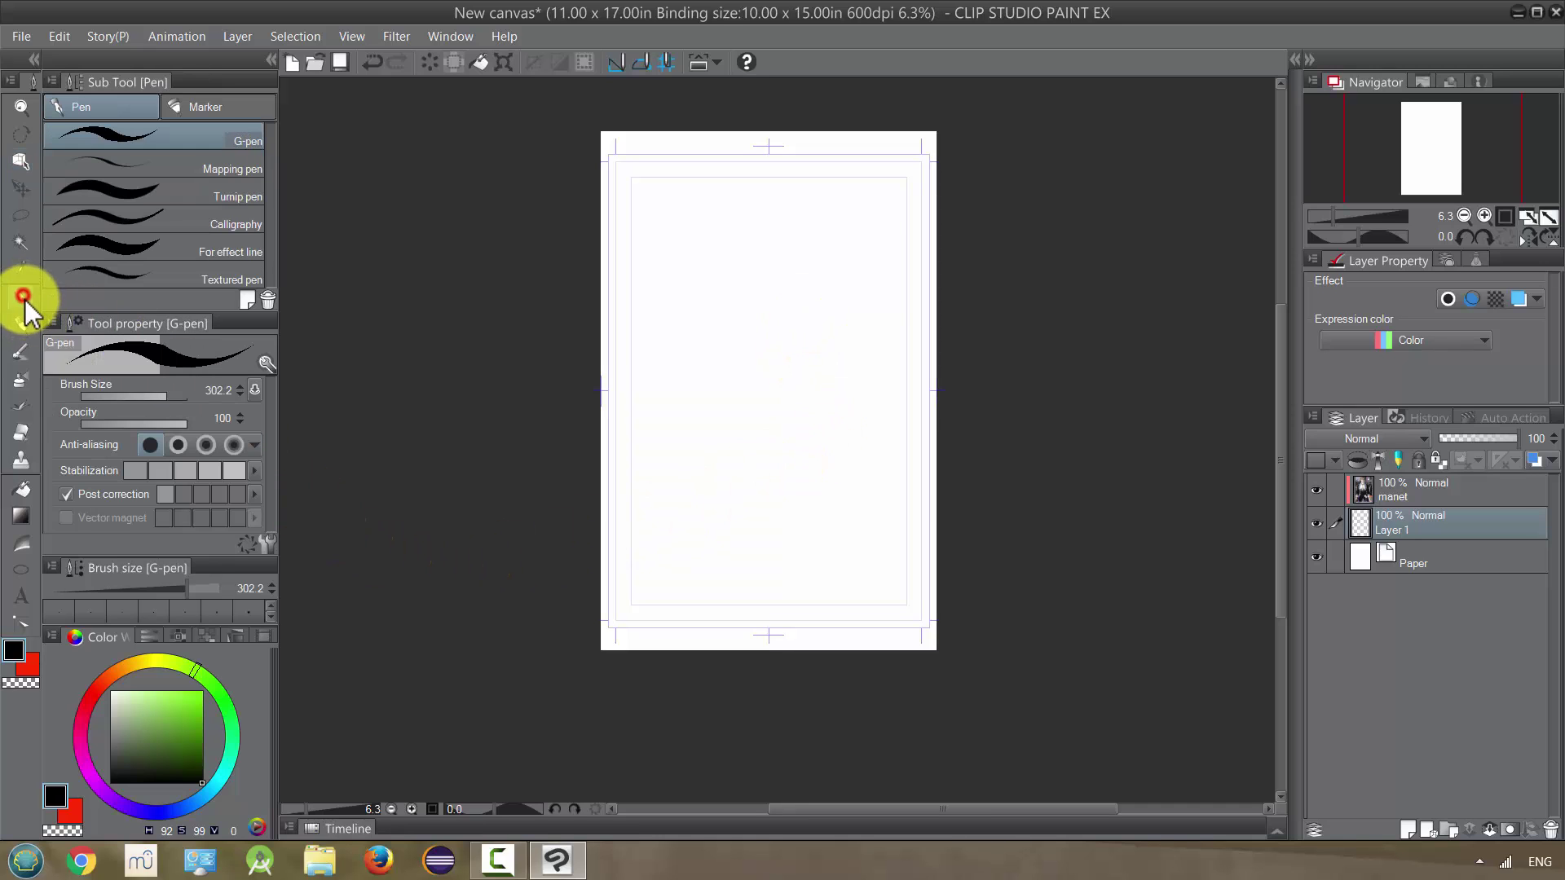
click(204, 784)
drag(692, 368, 699, 381)
drag(740, 330, 771, 352)
drag(795, 360, 817, 330)
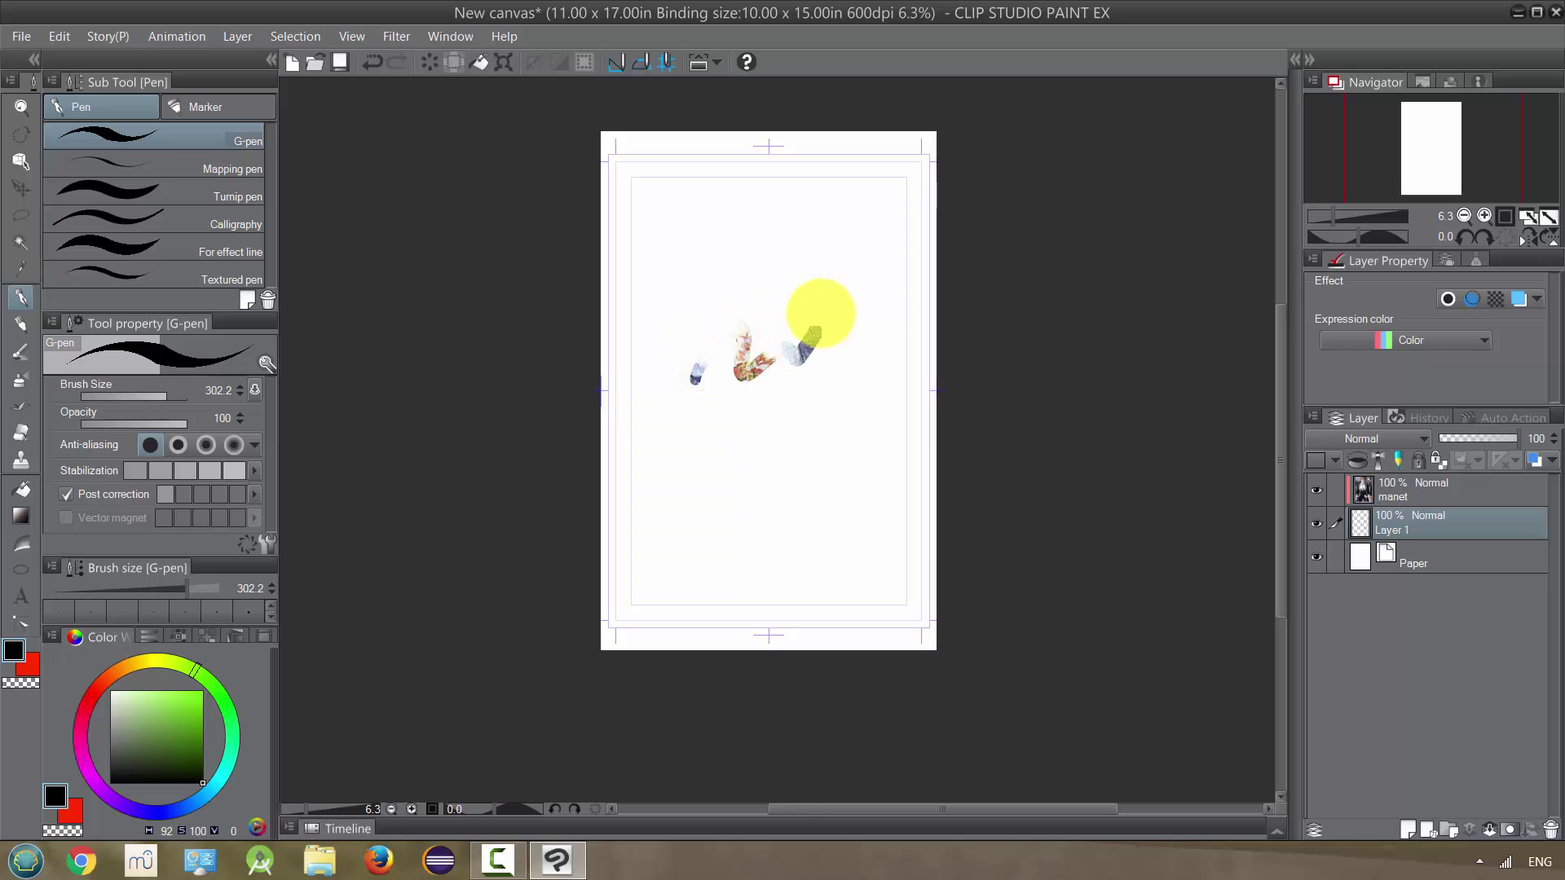
Add black hatching strokes over the upper area and short strokes toward the lower right
drag(808, 271, 825, 264)
mouse_move(782, 252)
mouse_down()
mouse_move(831, 242)
mouse_move(823, 218)
mouse_up()
mouse_move(766, 206)
mouse_down()
mouse_move(811, 196)
mouse_move(802, 181)
mouse_up()
mouse_move(750, 185)
mouse_down()
mouse_move(795, 172)
mouse_move(685, 200)
mouse_up()
drag(809, 181, 682, 217)
mouse_move(813, 208)
mouse_down()
mouse_move(702, 240)
mouse_move(711, 261)
mouse_up()
drag(824, 266, 796, 278)
mouse_move(787, 459)
mouse_down()
mouse_move(780, 477)
mouse_move(818, 546)
mouse_up()
drag(921, 517, 878, 541)
drag(895, 427, 870, 440)
drag(919, 466, 890, 476)
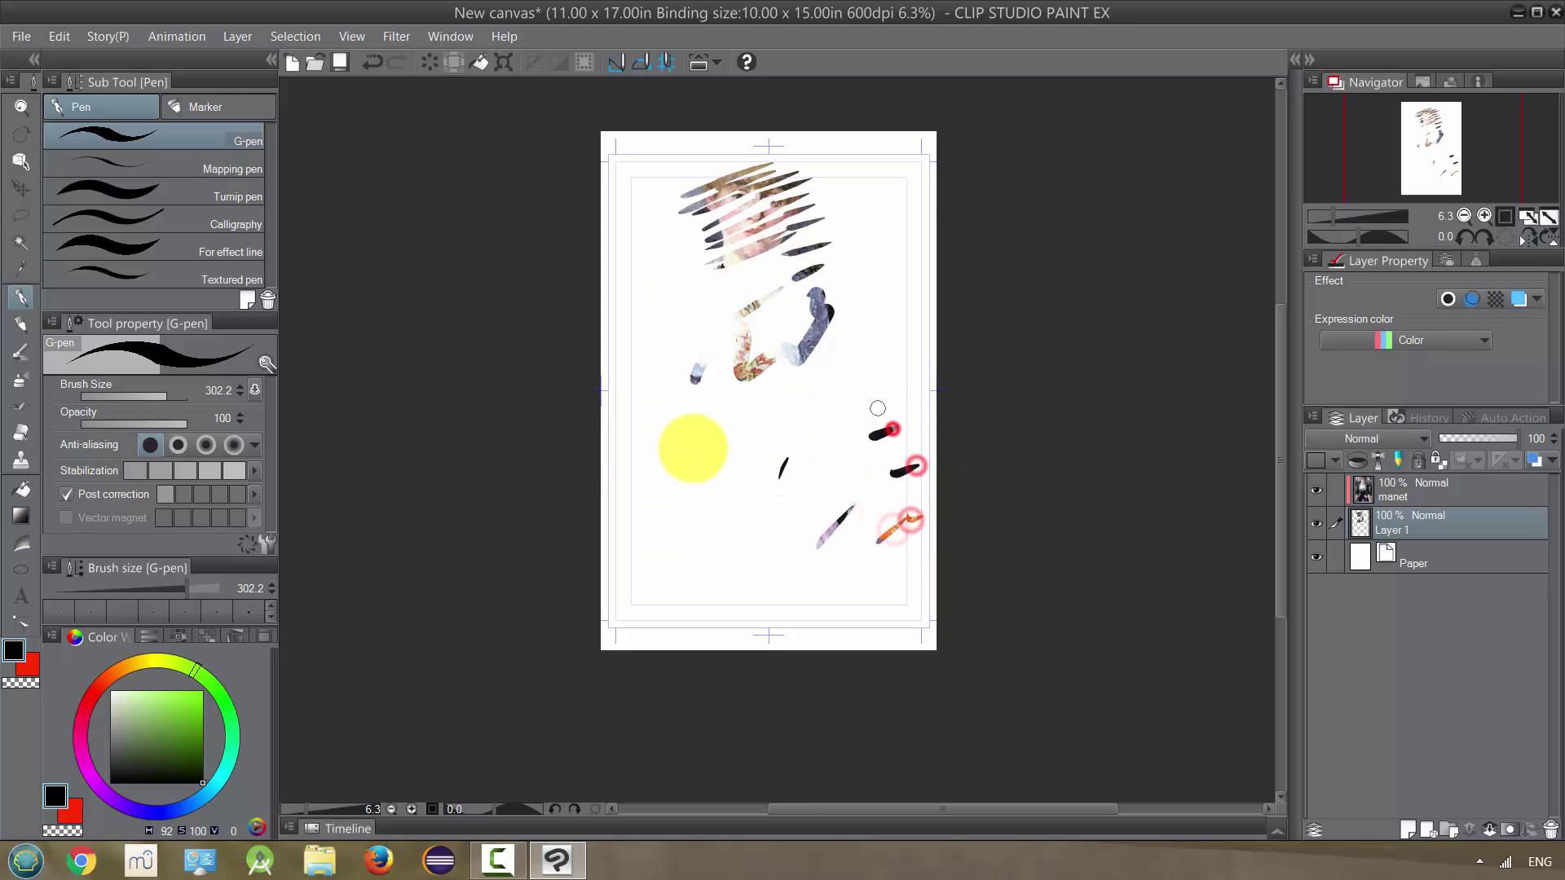
Spray speckled Tone scraping airbrush bands across the page
click(21, 379)
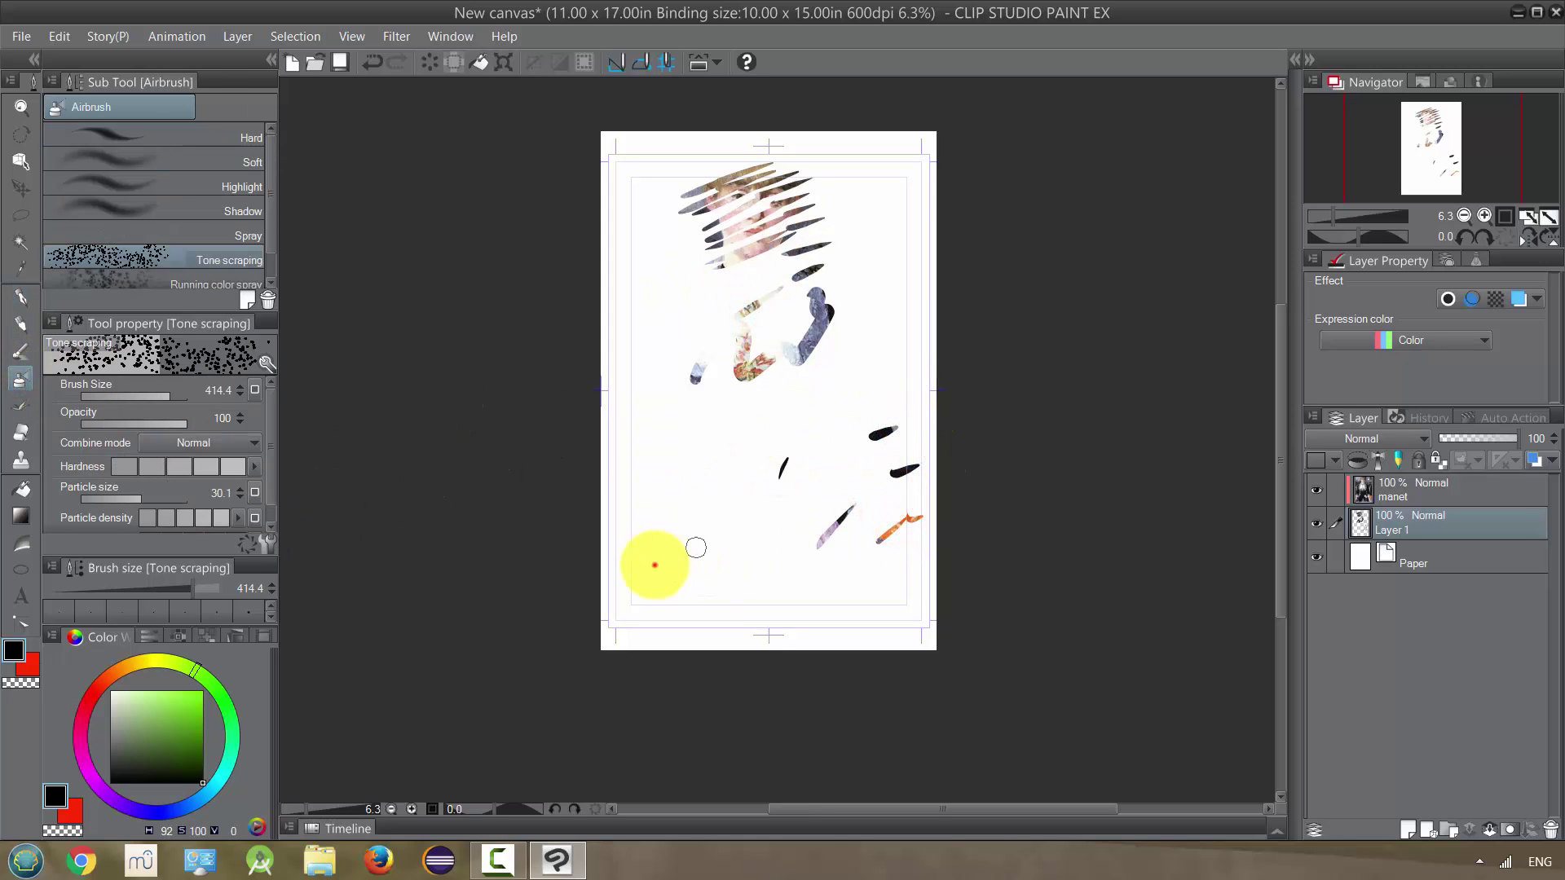
mouse_move(654, 564)
mouse_down()
mouse_move(722, 448)
mouse_move(778, 416)
mouse_up()
mouse_move(856, 377)
mouse_down()
mouse_move(828, 339)
mouse_move(828, 147)
mouse_move(729, 199)
mouse_up()
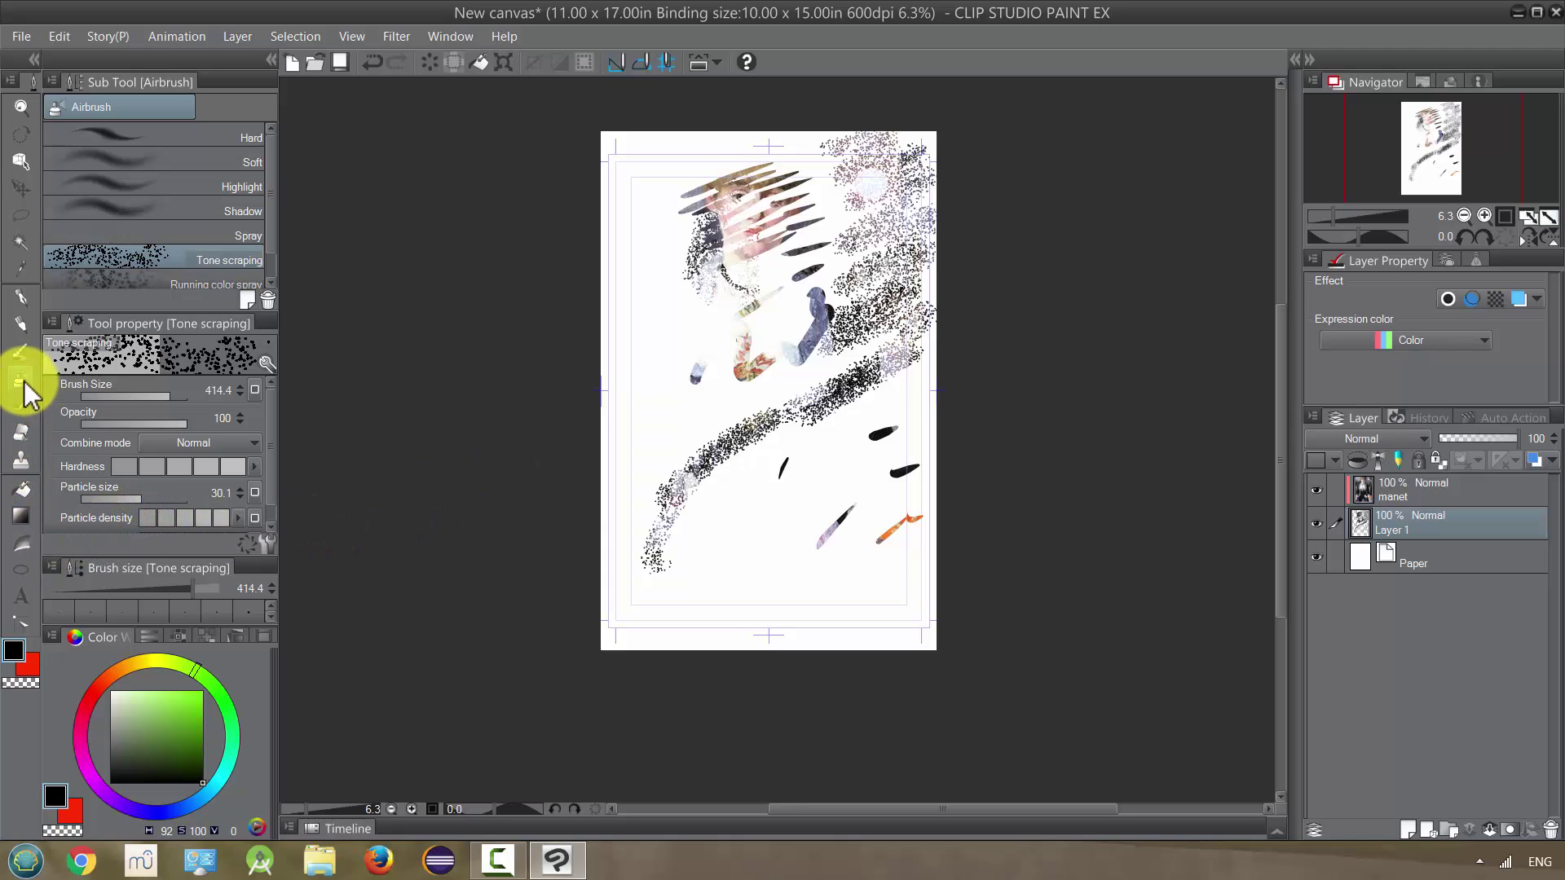
key(t)
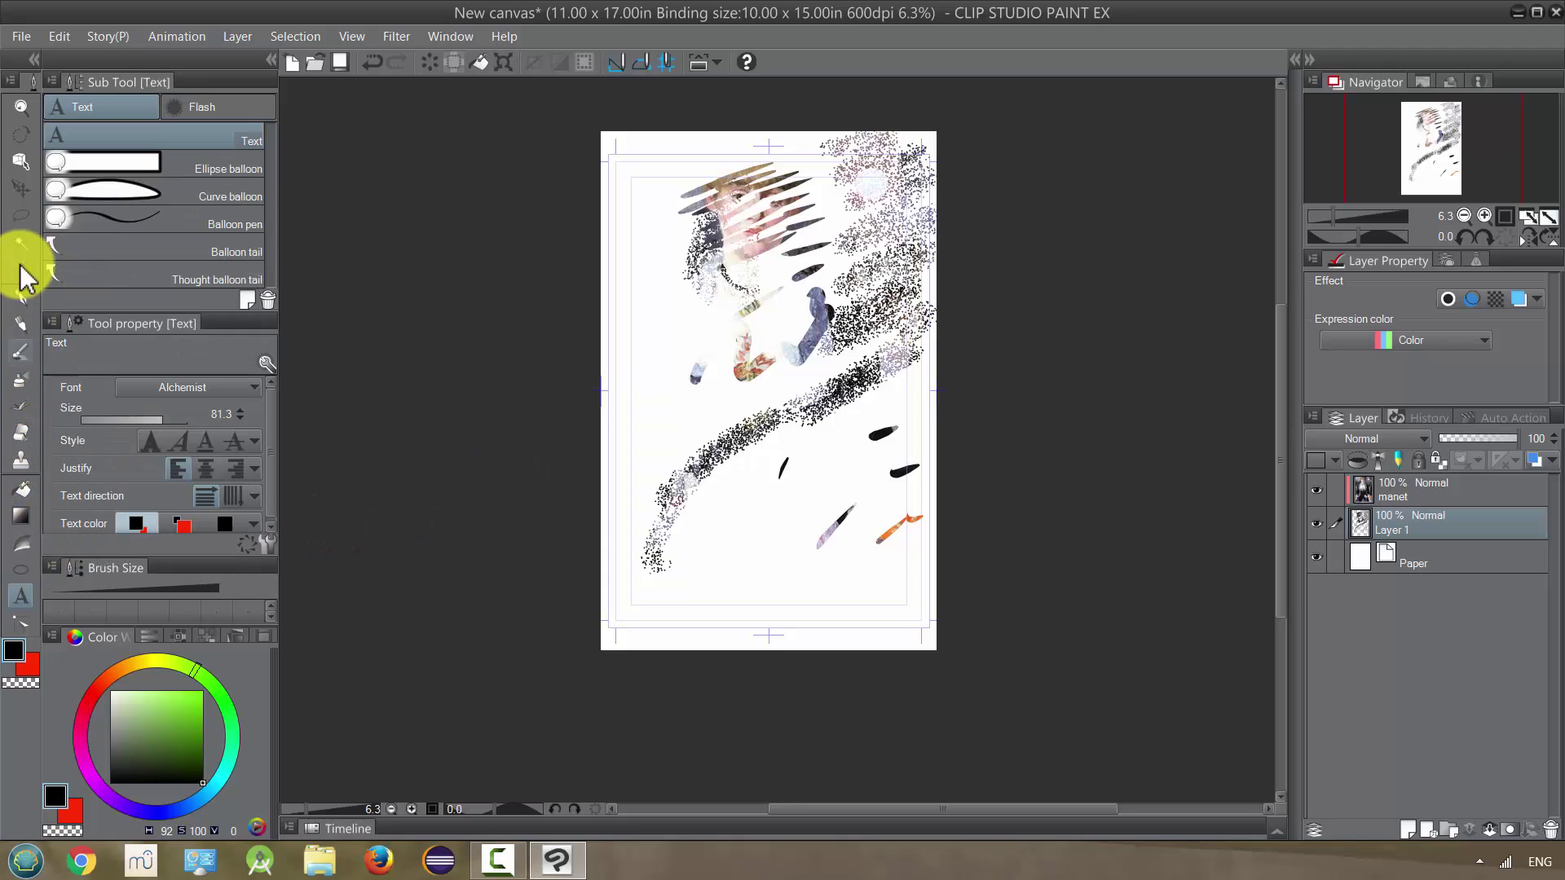
Add the word MANET near the page bottom and move its layer below manet
click(696, 586)
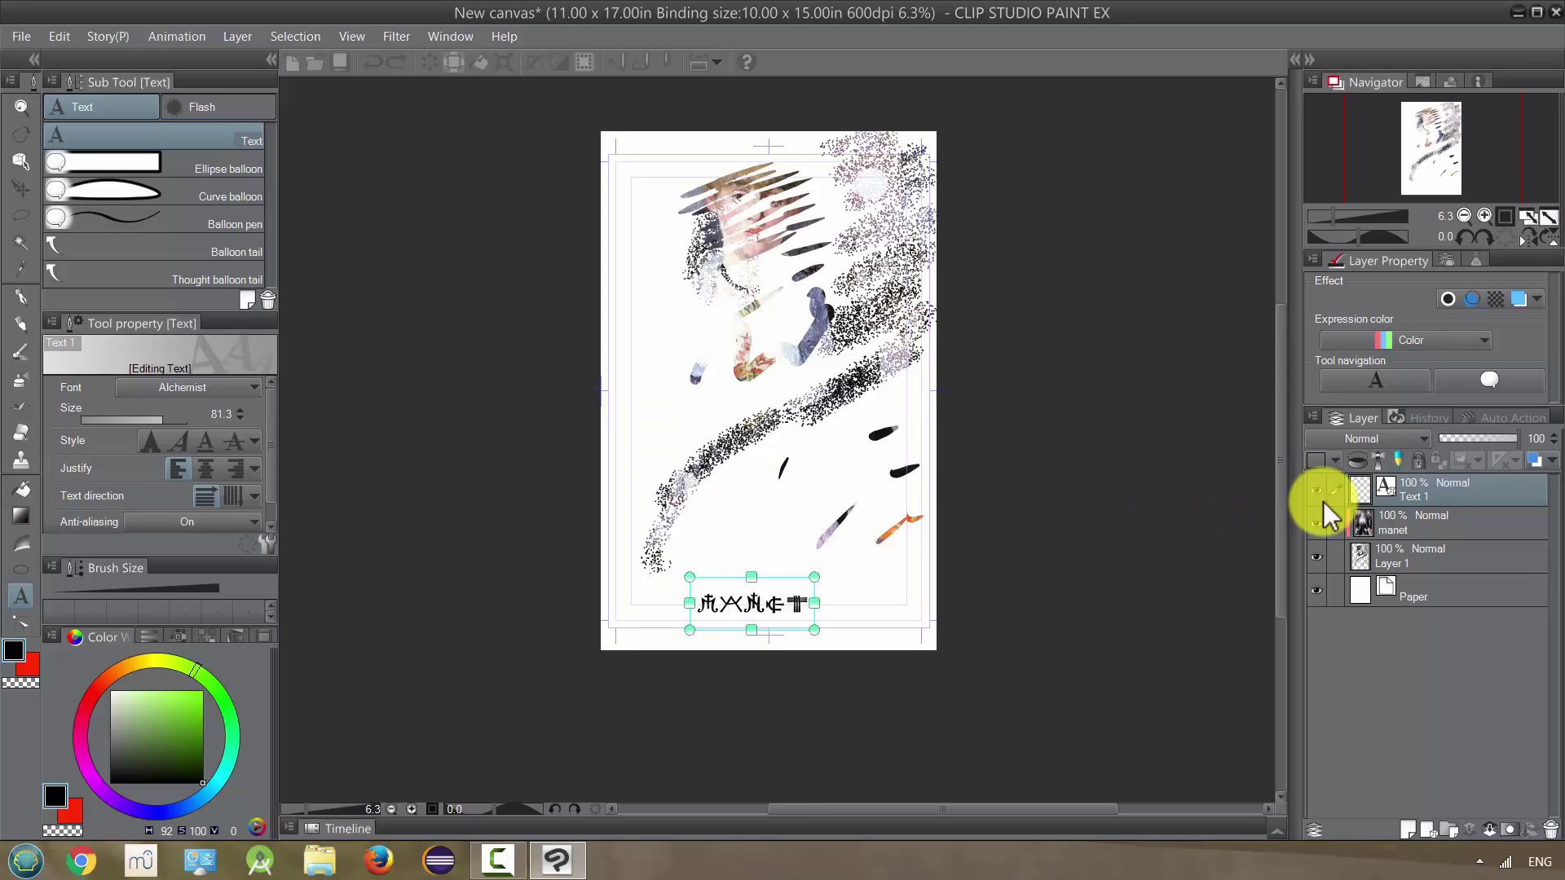
click(1402, 493)
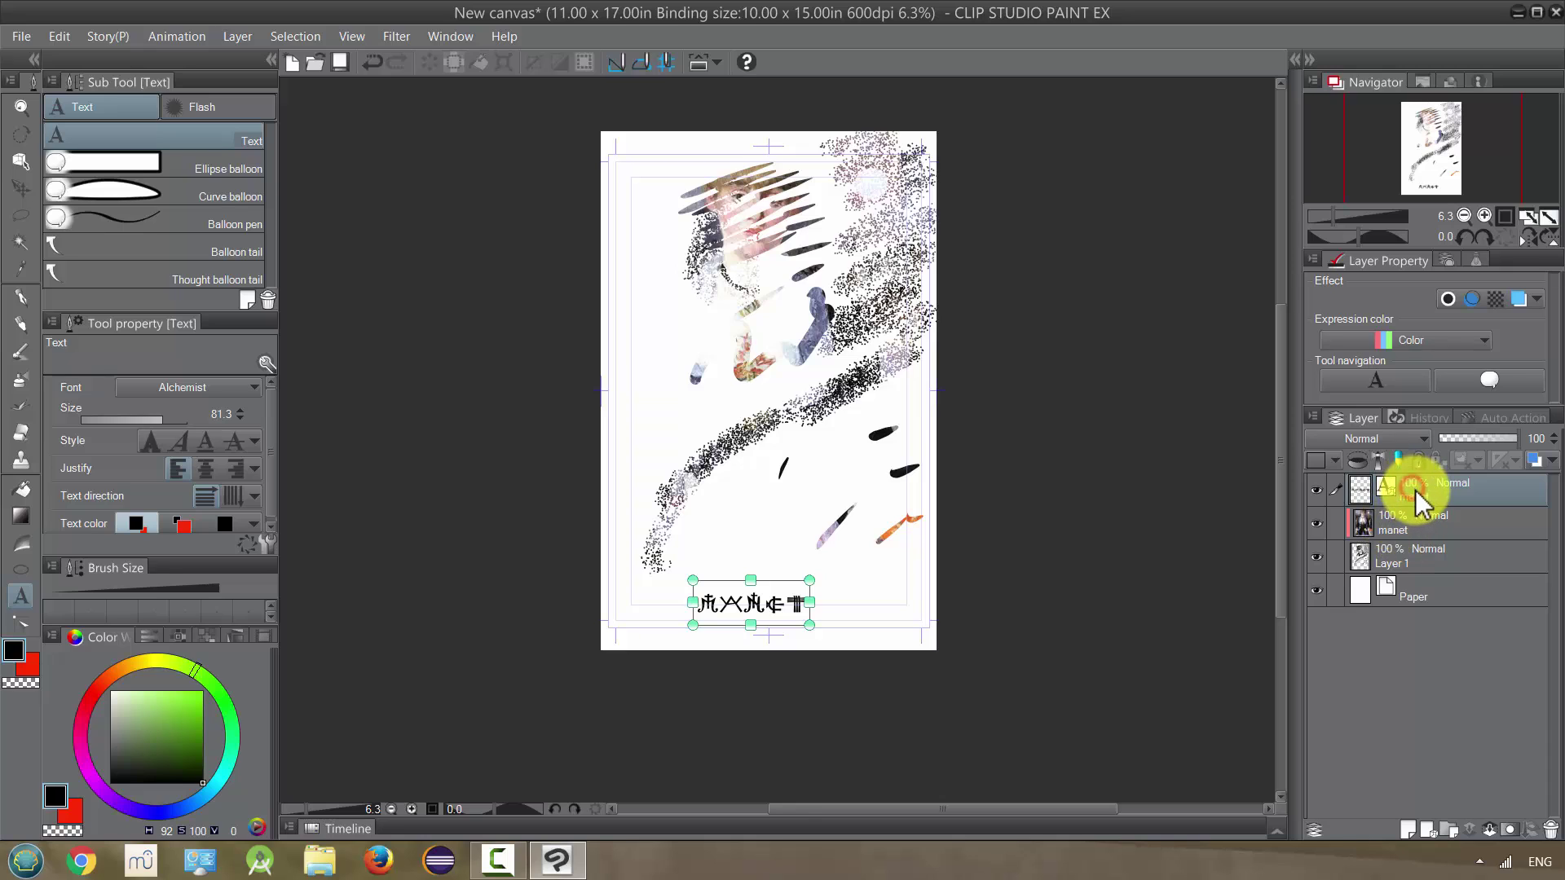
drag(1417, 492, 1416, 538)
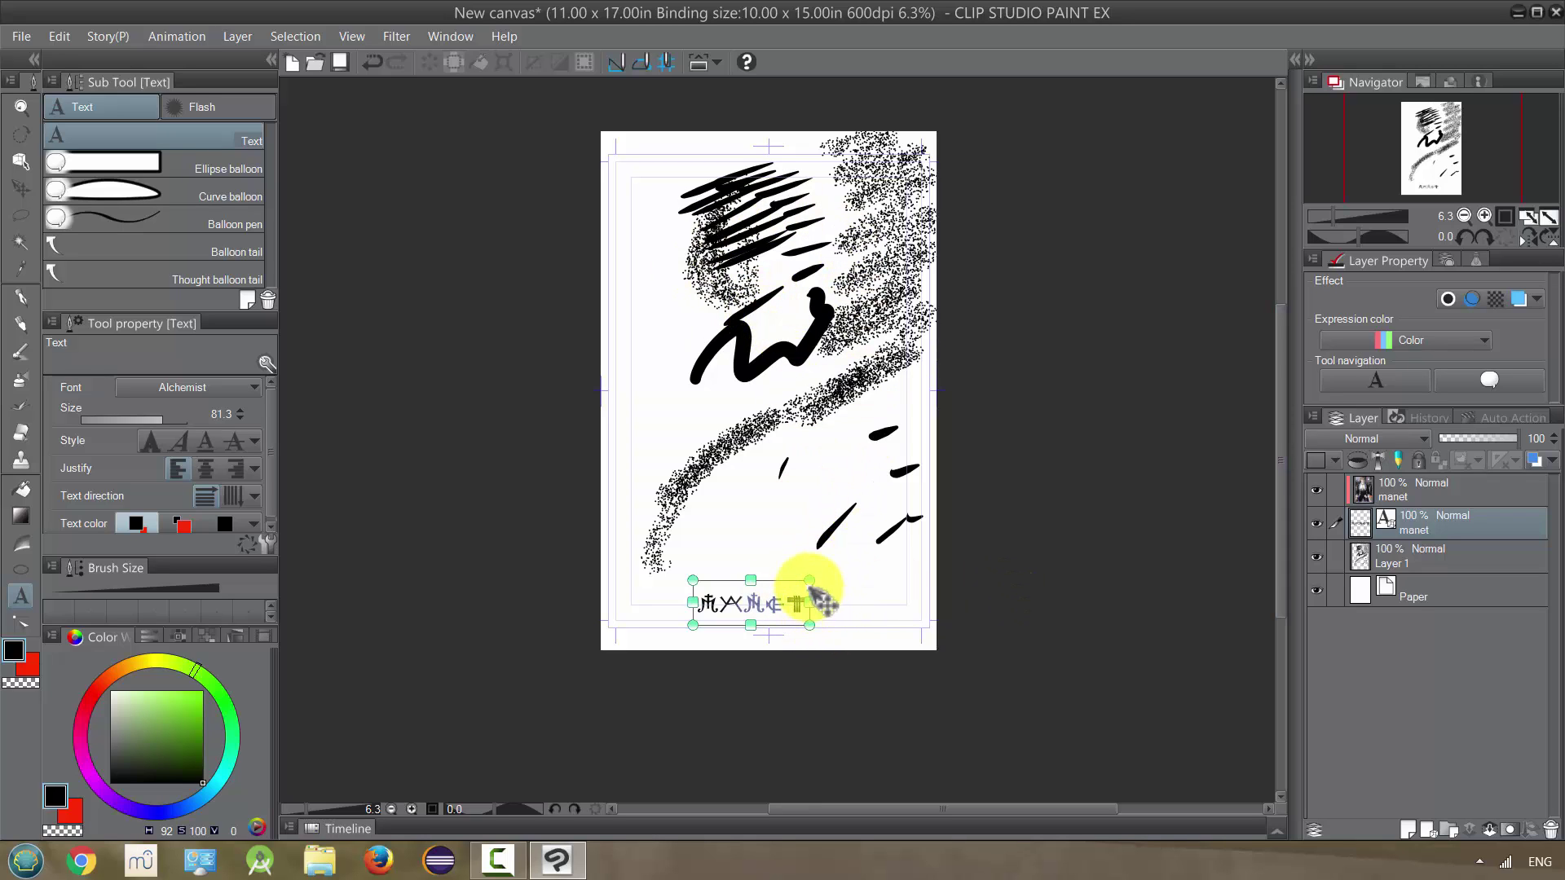
Hide Layer 1 and enlarge the MANET text along the page bottom
click(1316, 557)
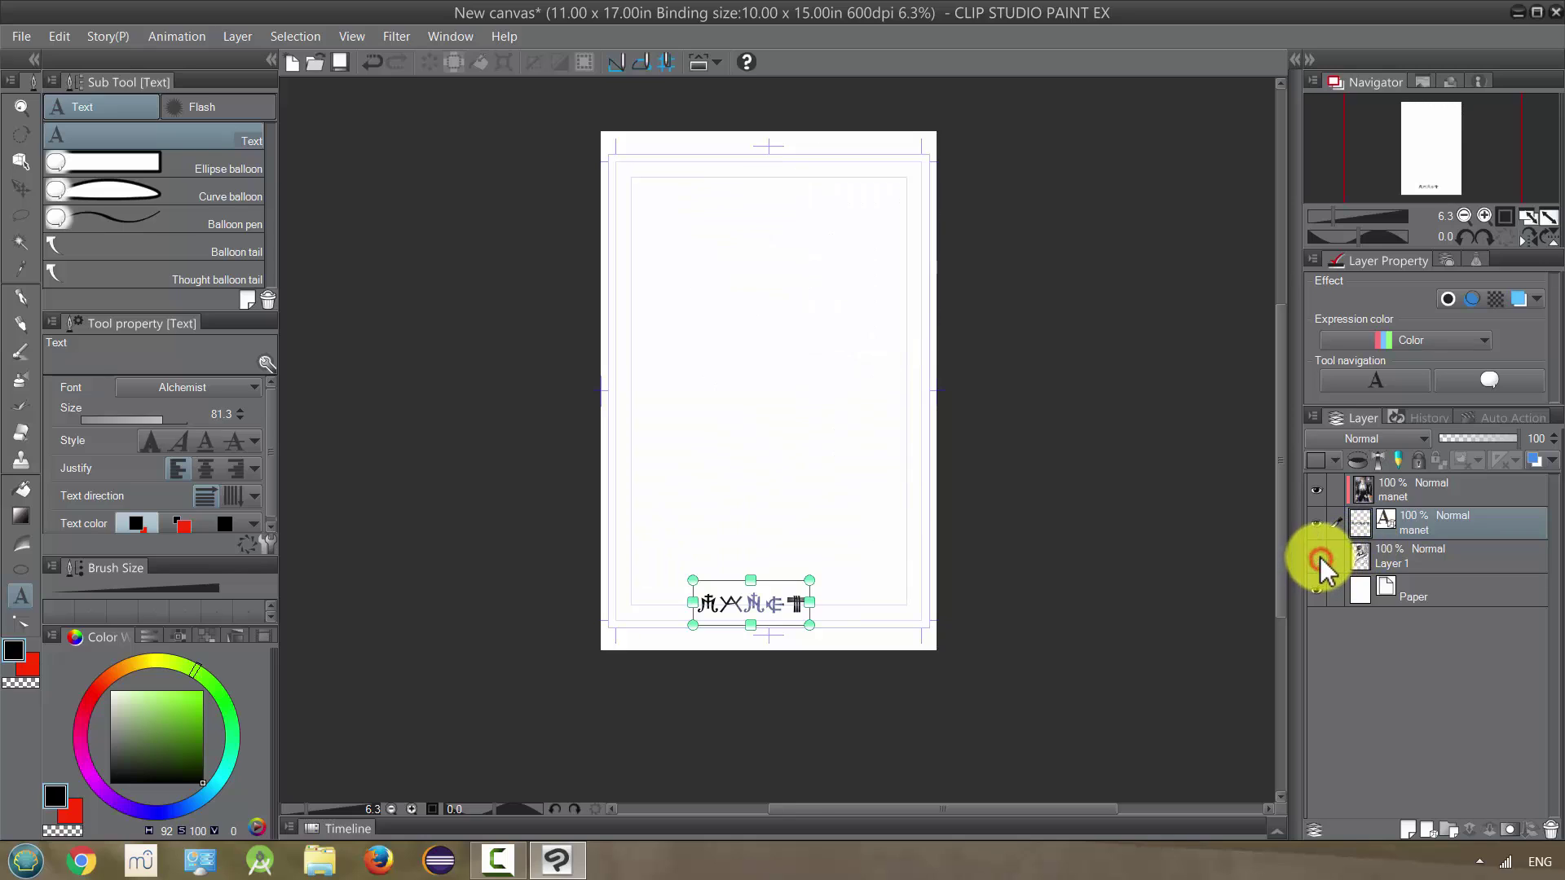
drag(809, 580, 937, 518)
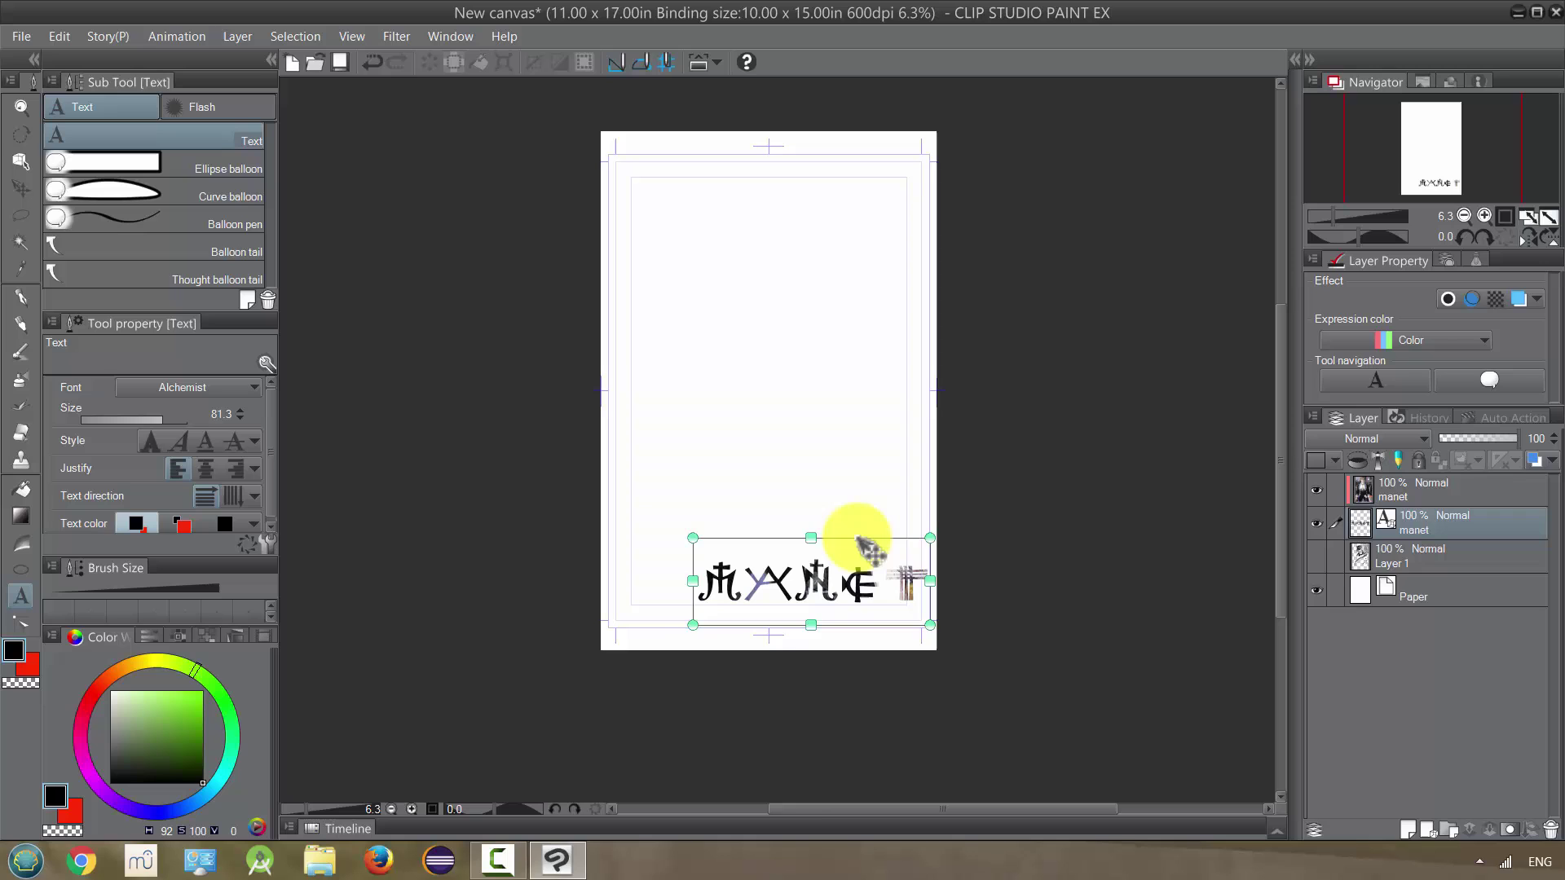
drag(852, 541, 814, 555)
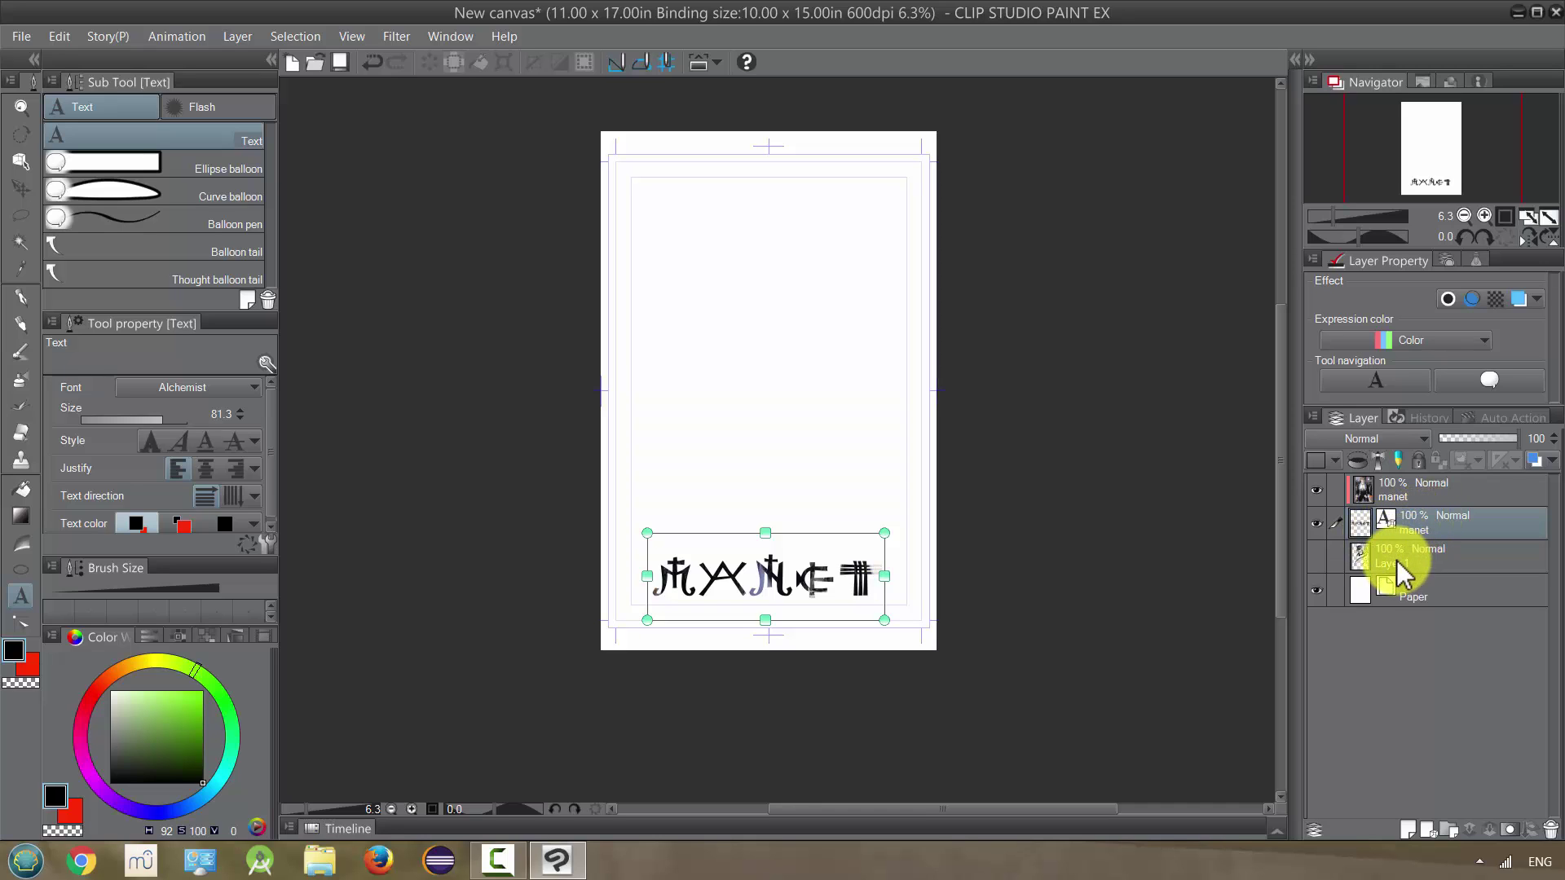
Show Layer 1 again and combine it with the MANET text layer
click(1393, 559)
click(1316, 559)
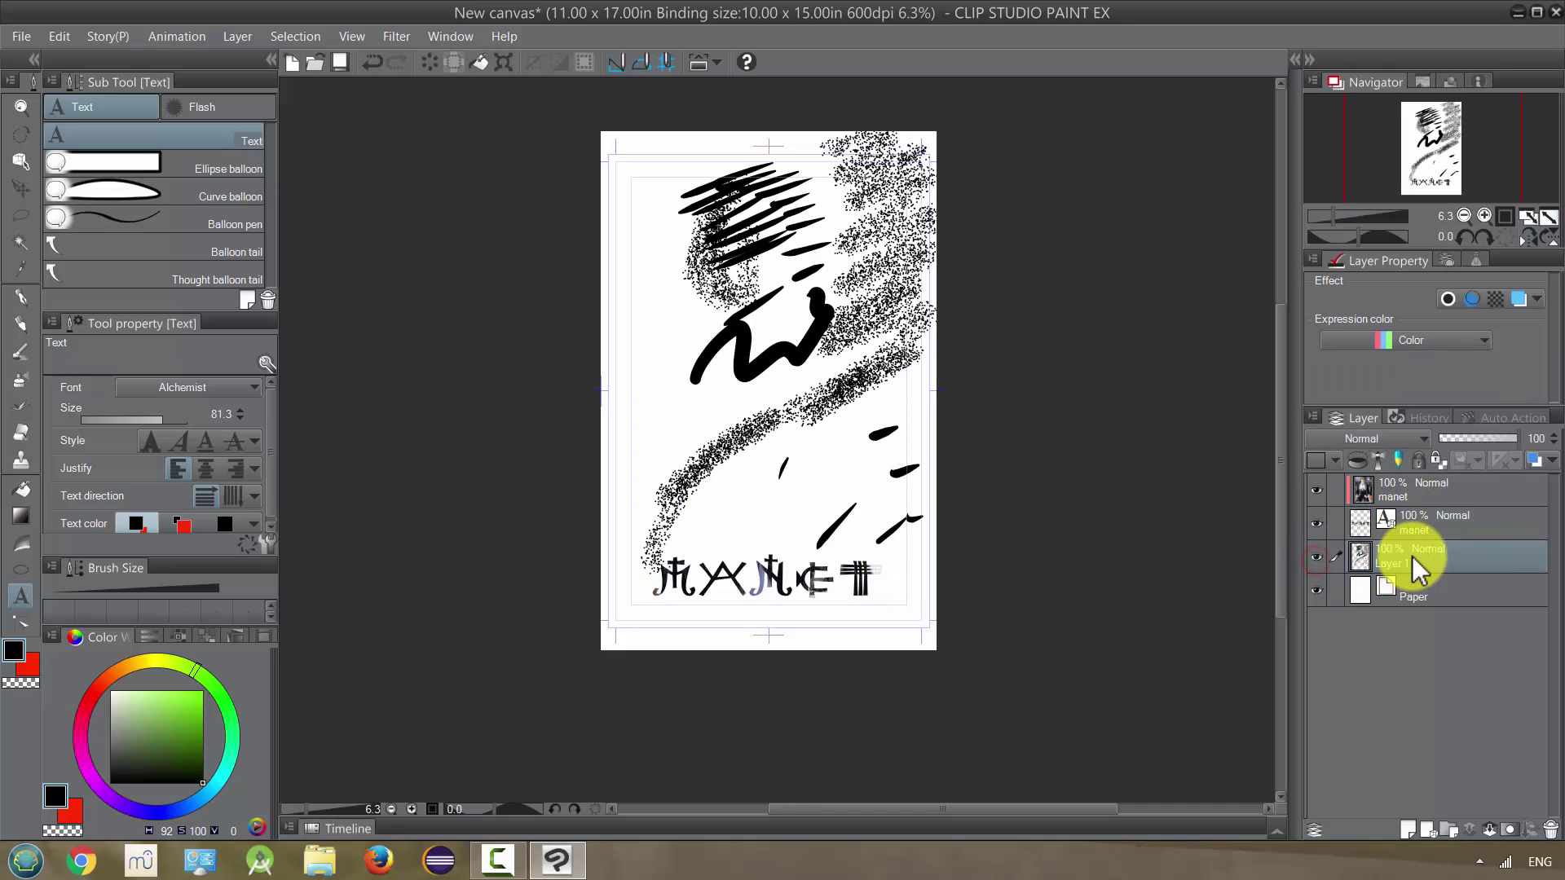
ctrl+click(1428, 529)
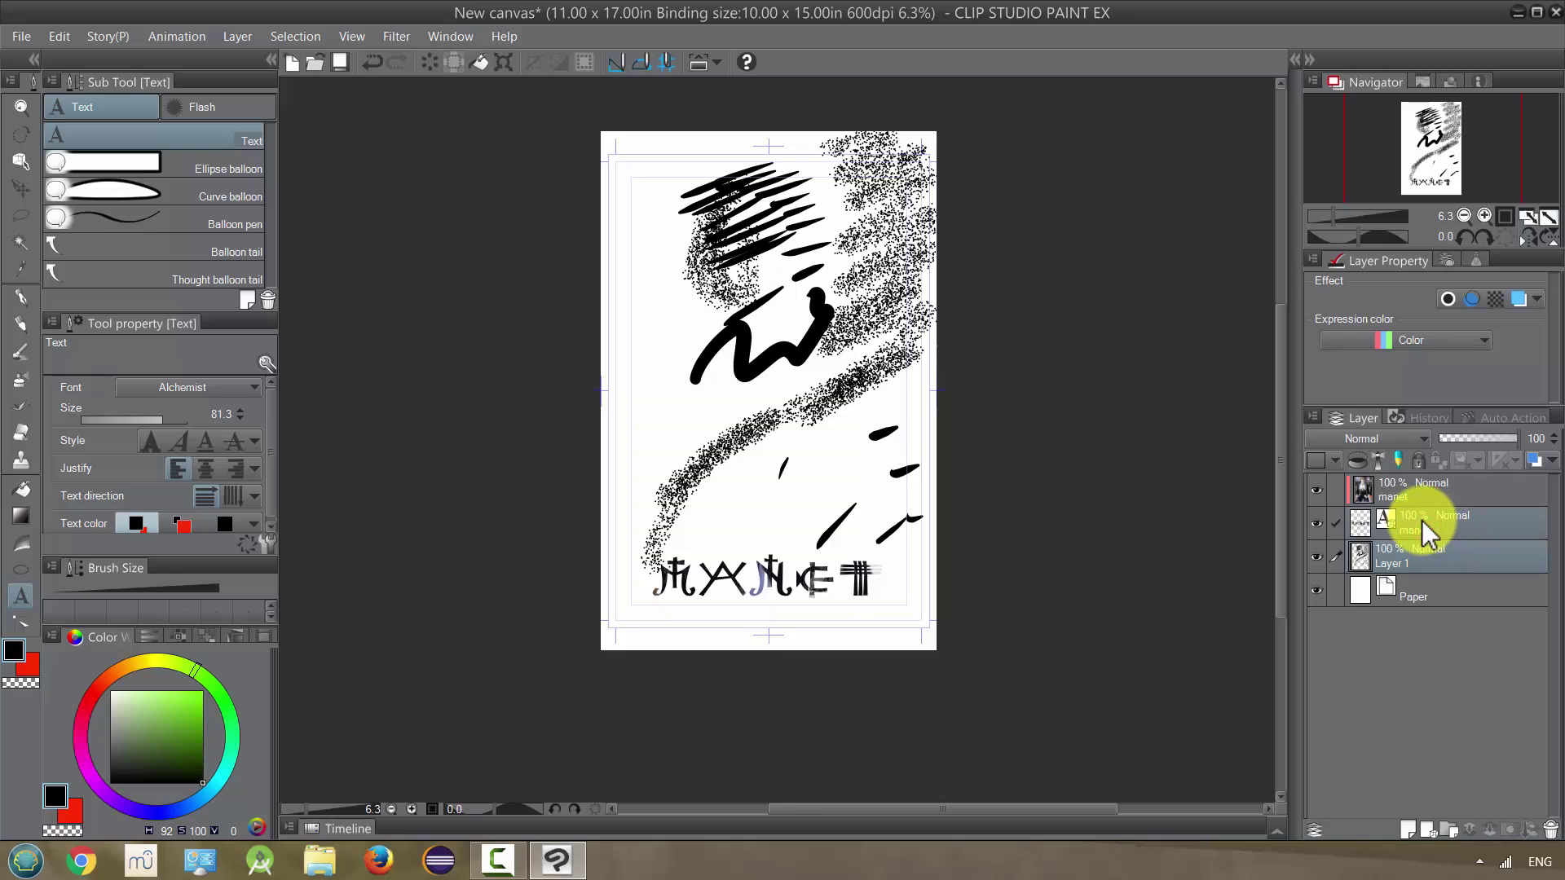
right_click(1418, 533)
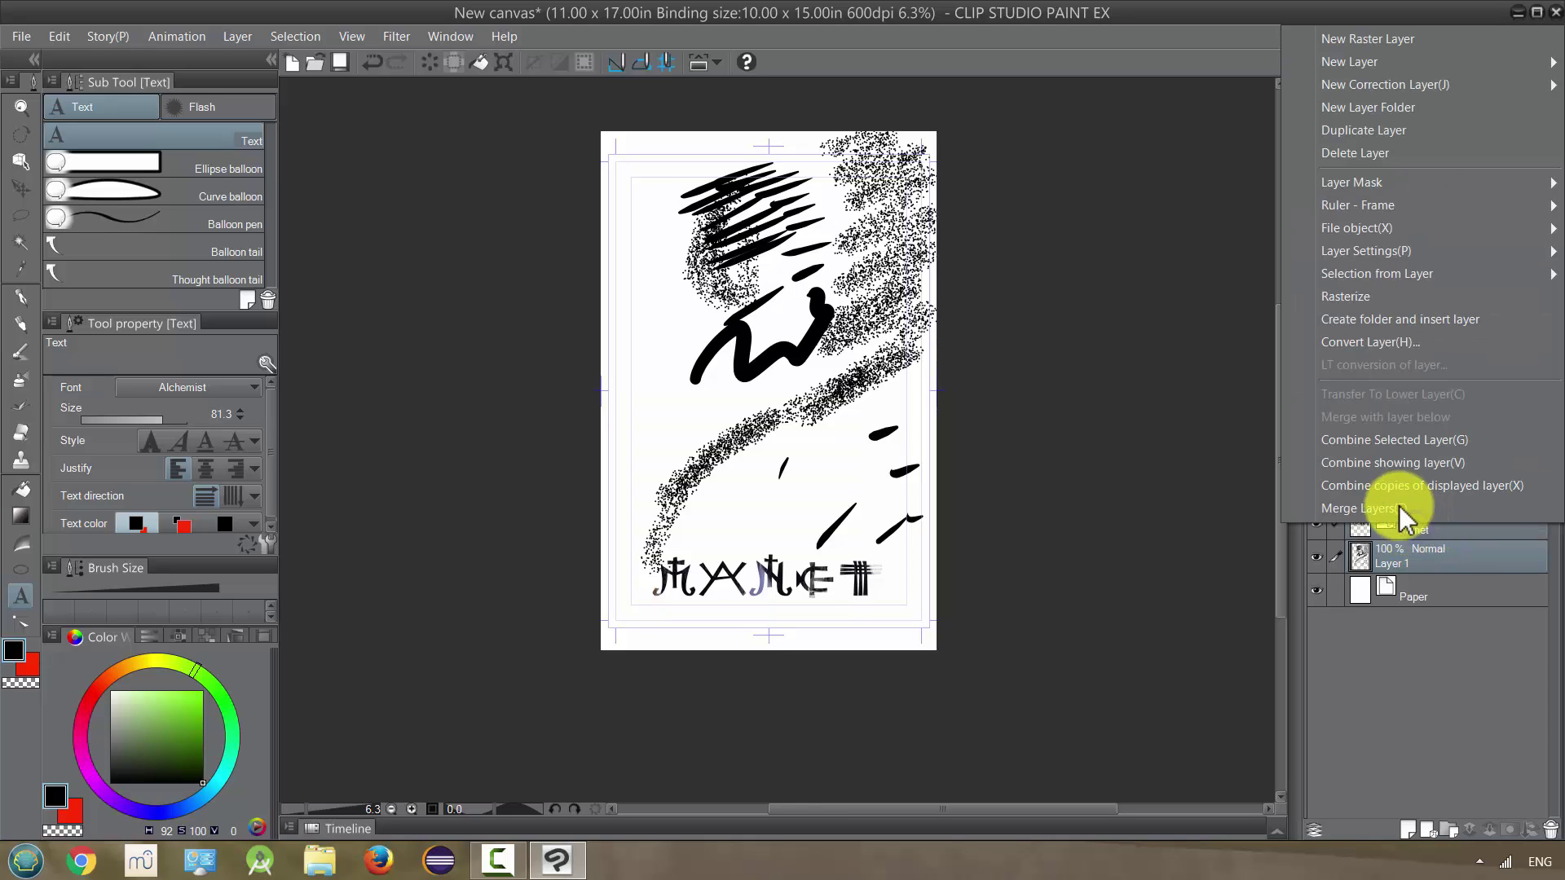
click(1384, 456)
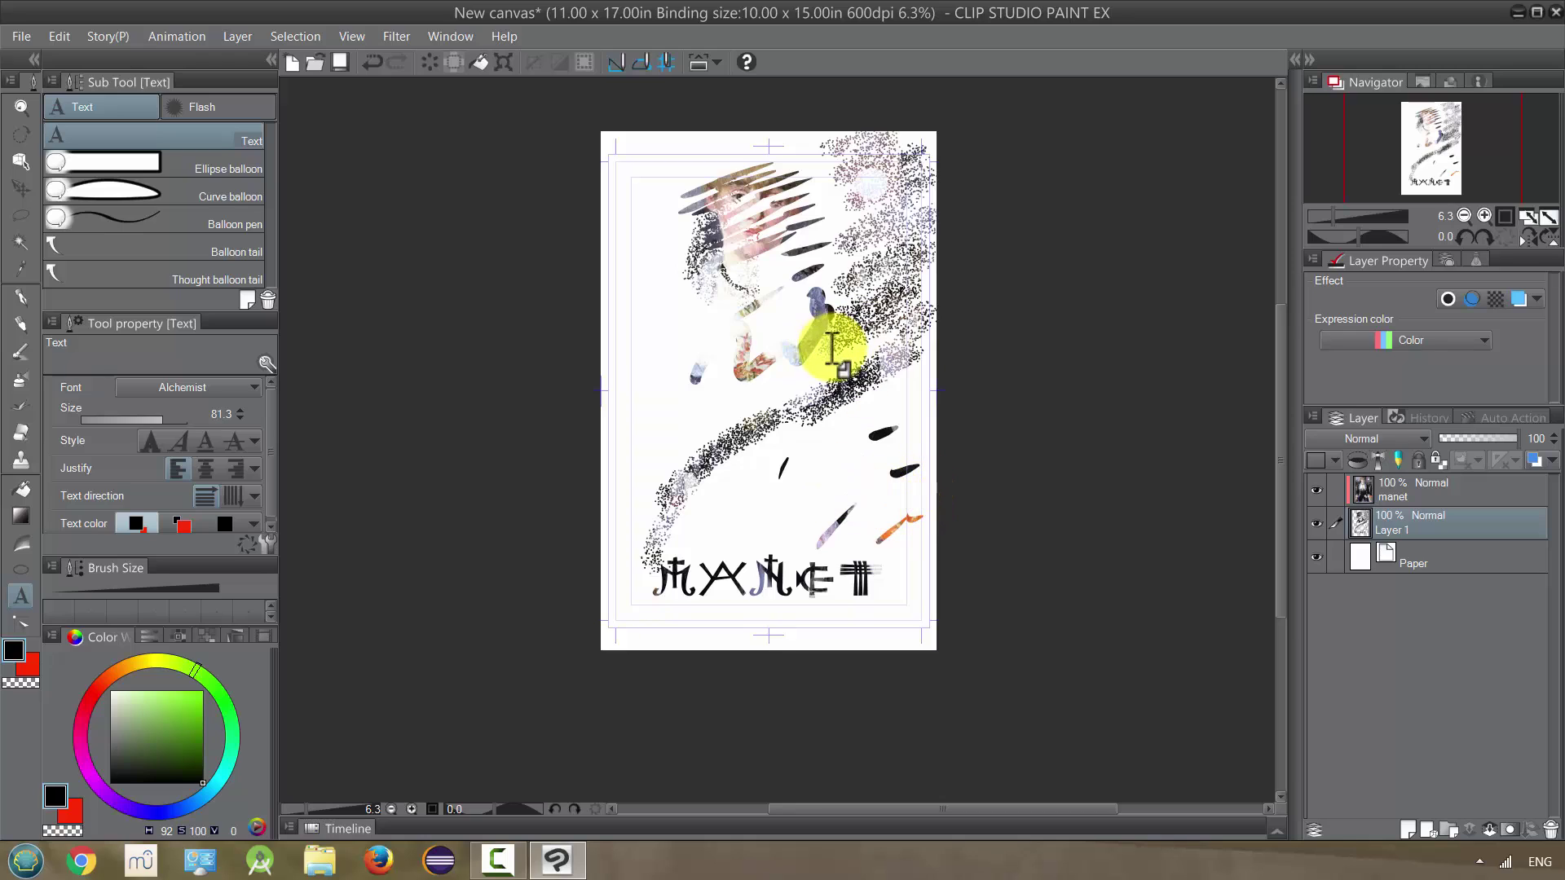
Delete the manet and Layer 1 layers, leaving only Paper
click(1400, 493)
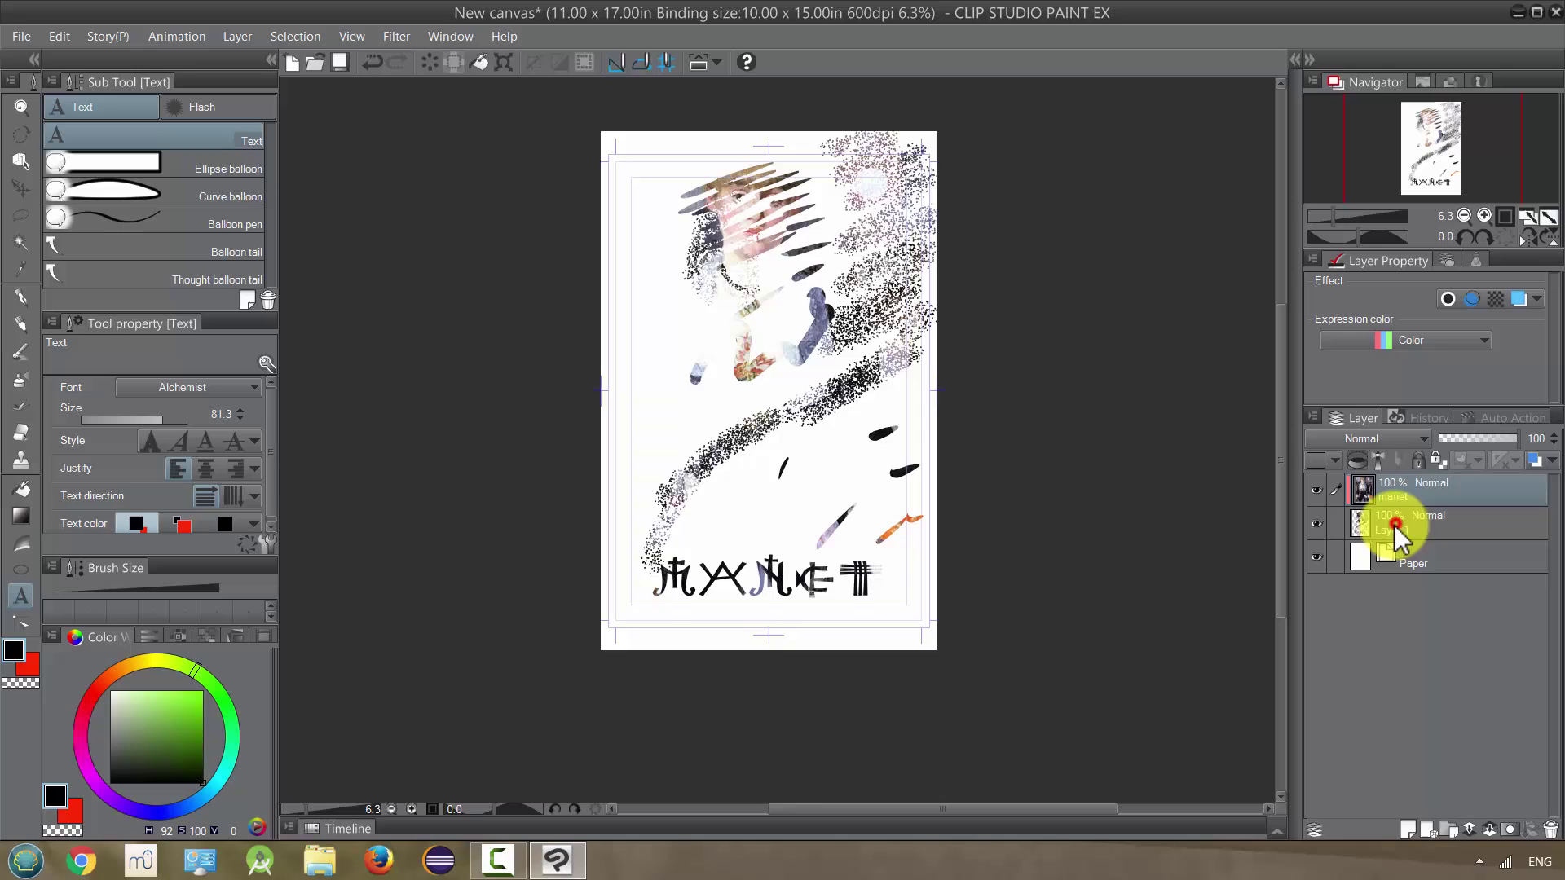
ctrl+click(1403, 521)
click(1549, 829)
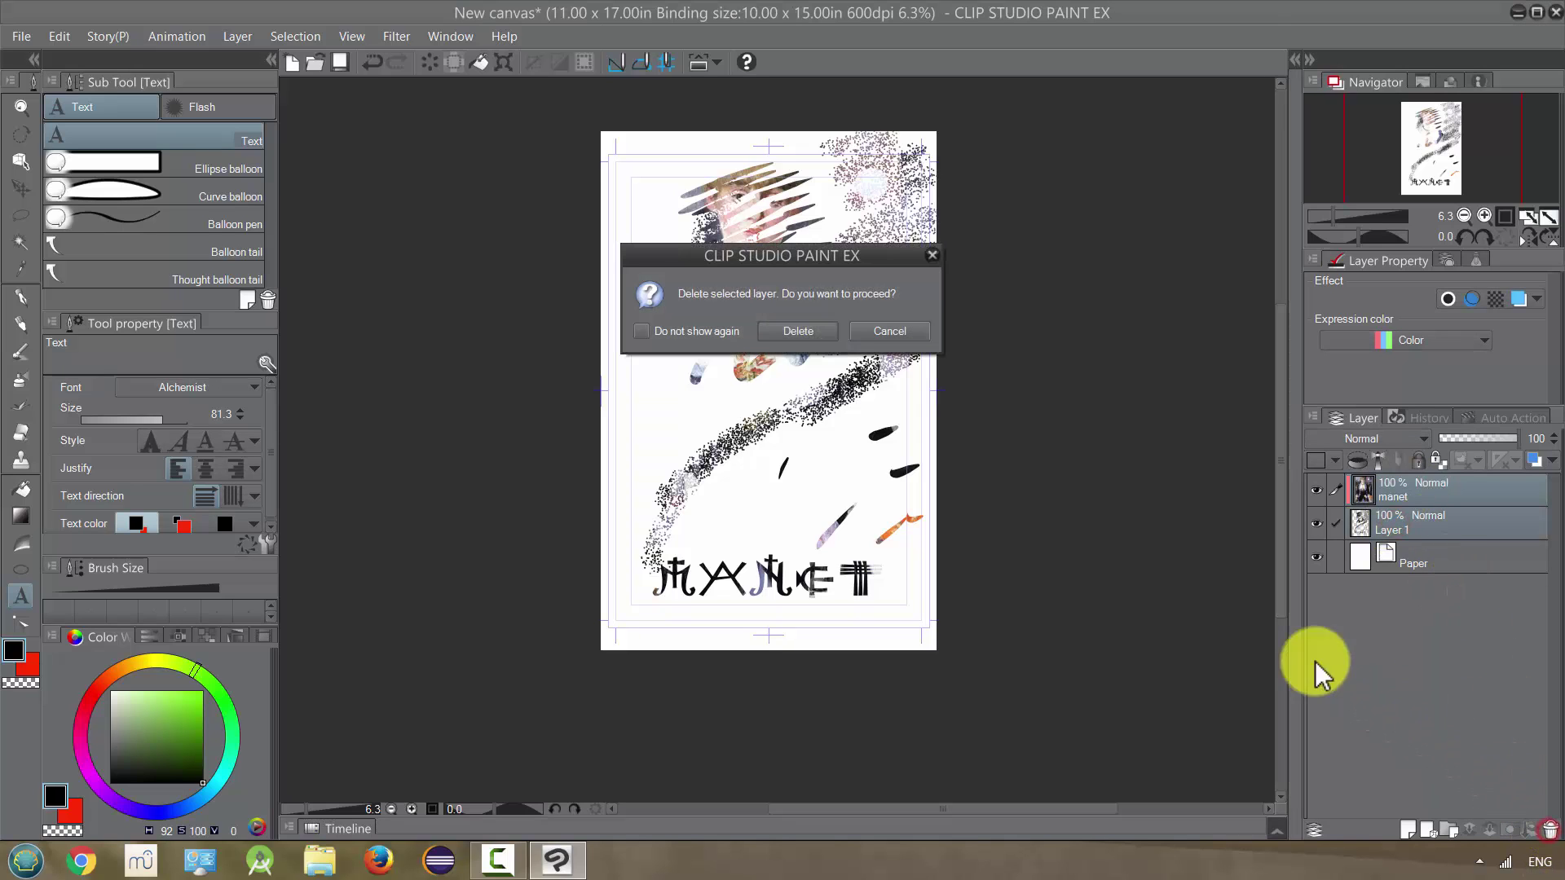
click(804, 332)
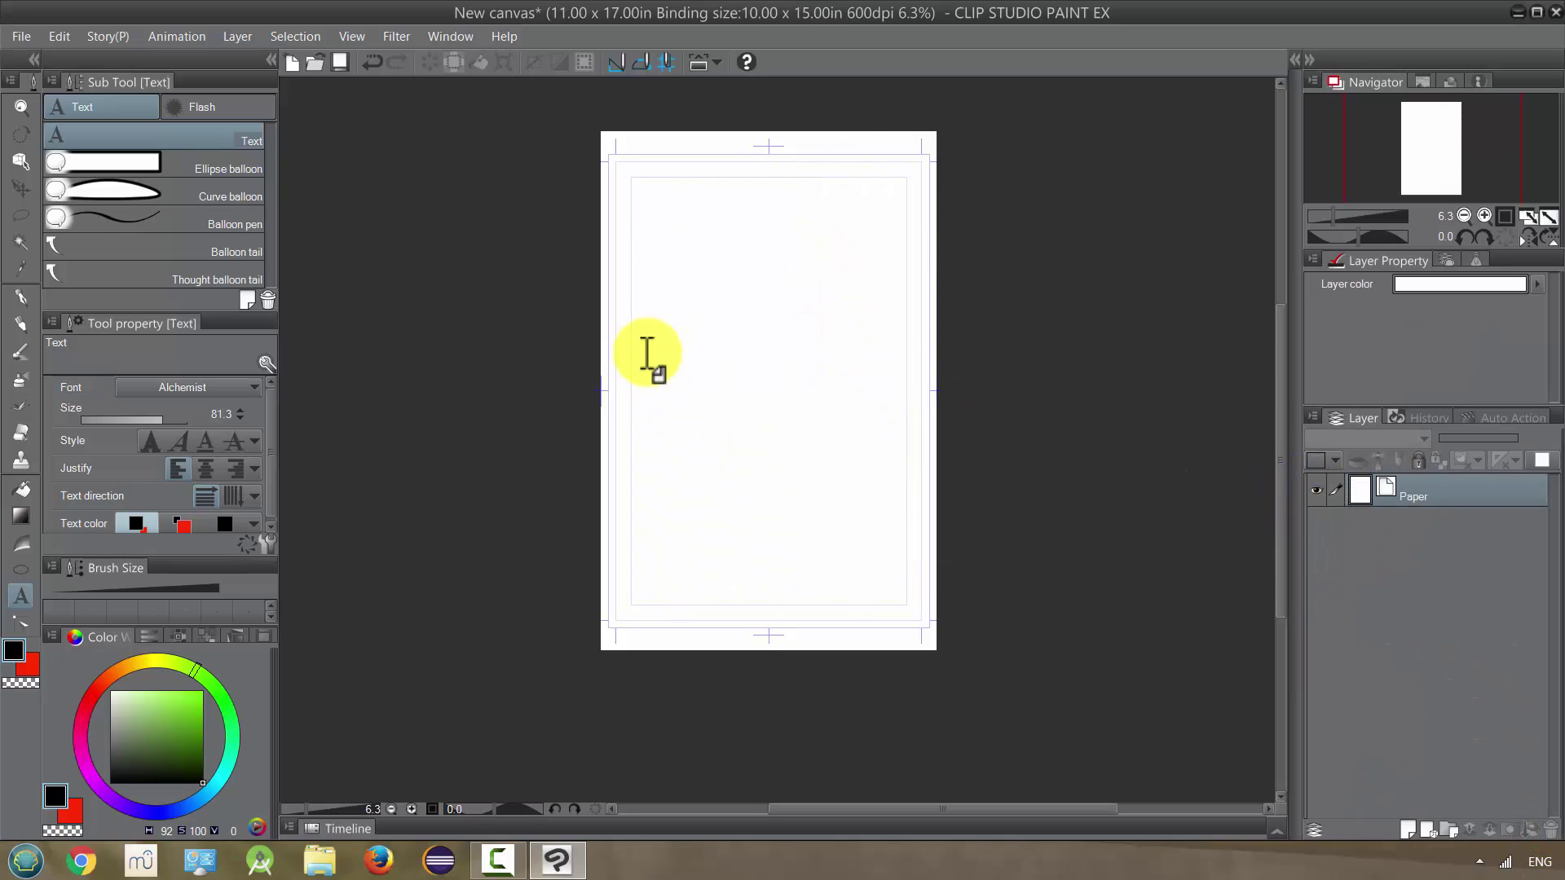
Type TEXT in a new text box and set it in the Fake Receipt font
click(670, 339)
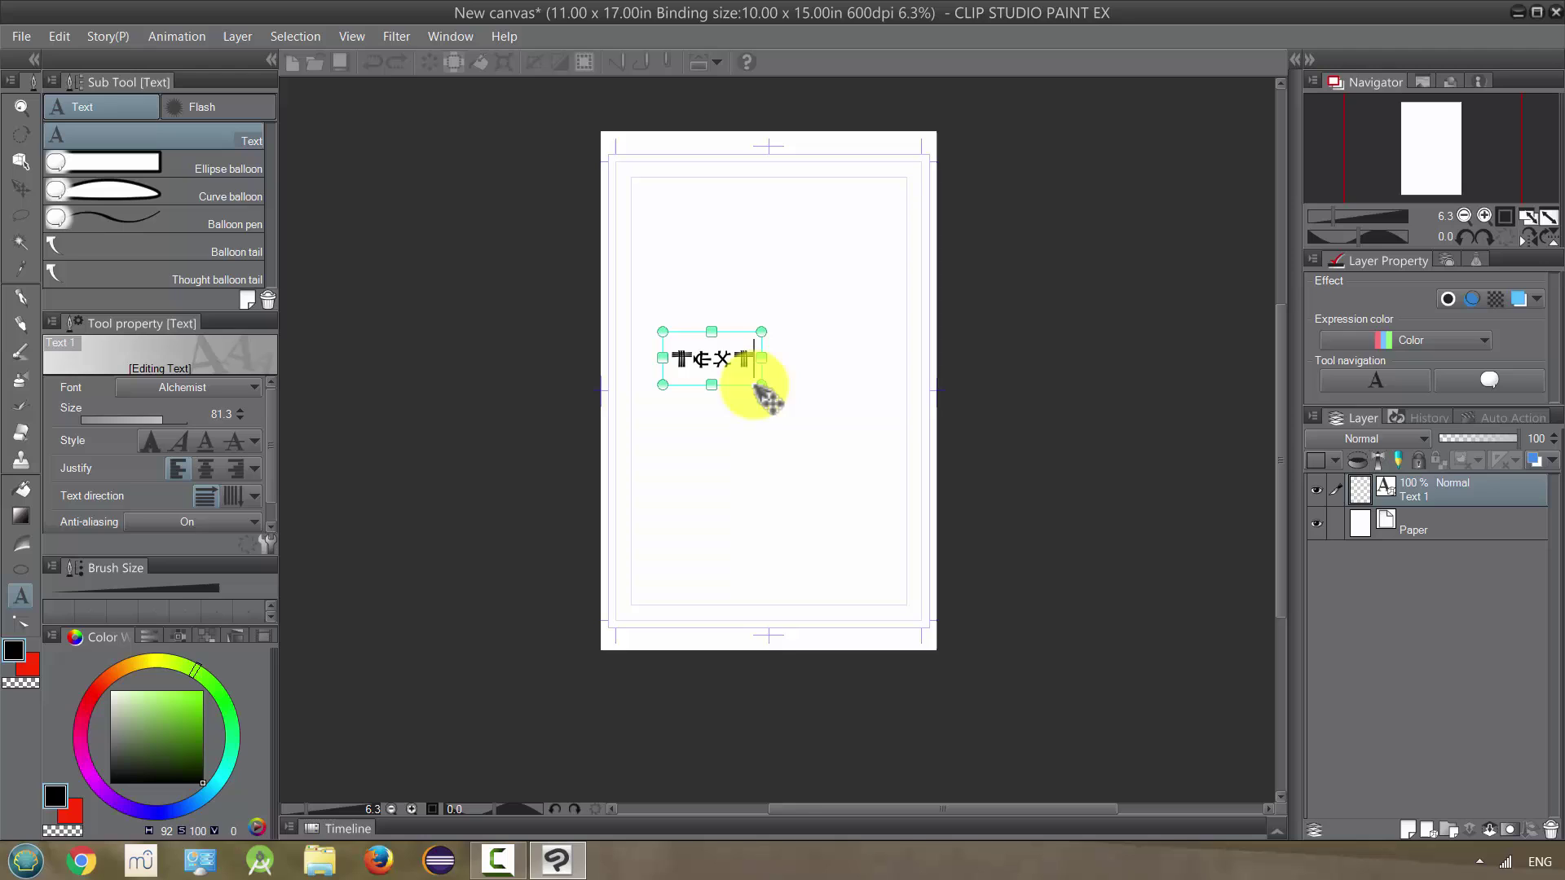
drag(760, 383, 764, 386)
drag(945, 595, 948, 597)
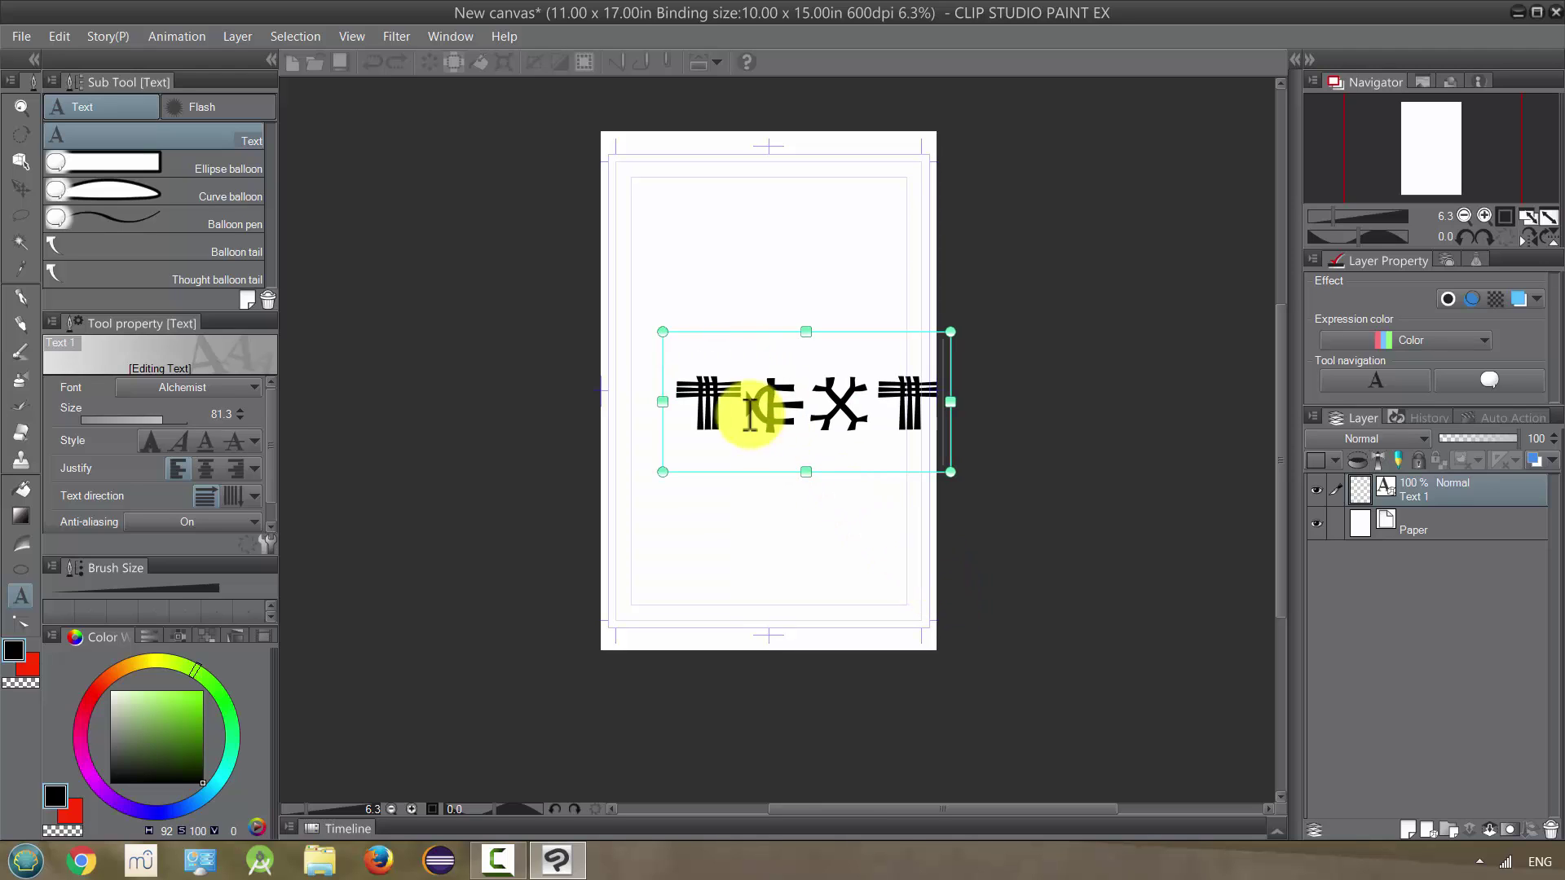
key(ctrl+a)
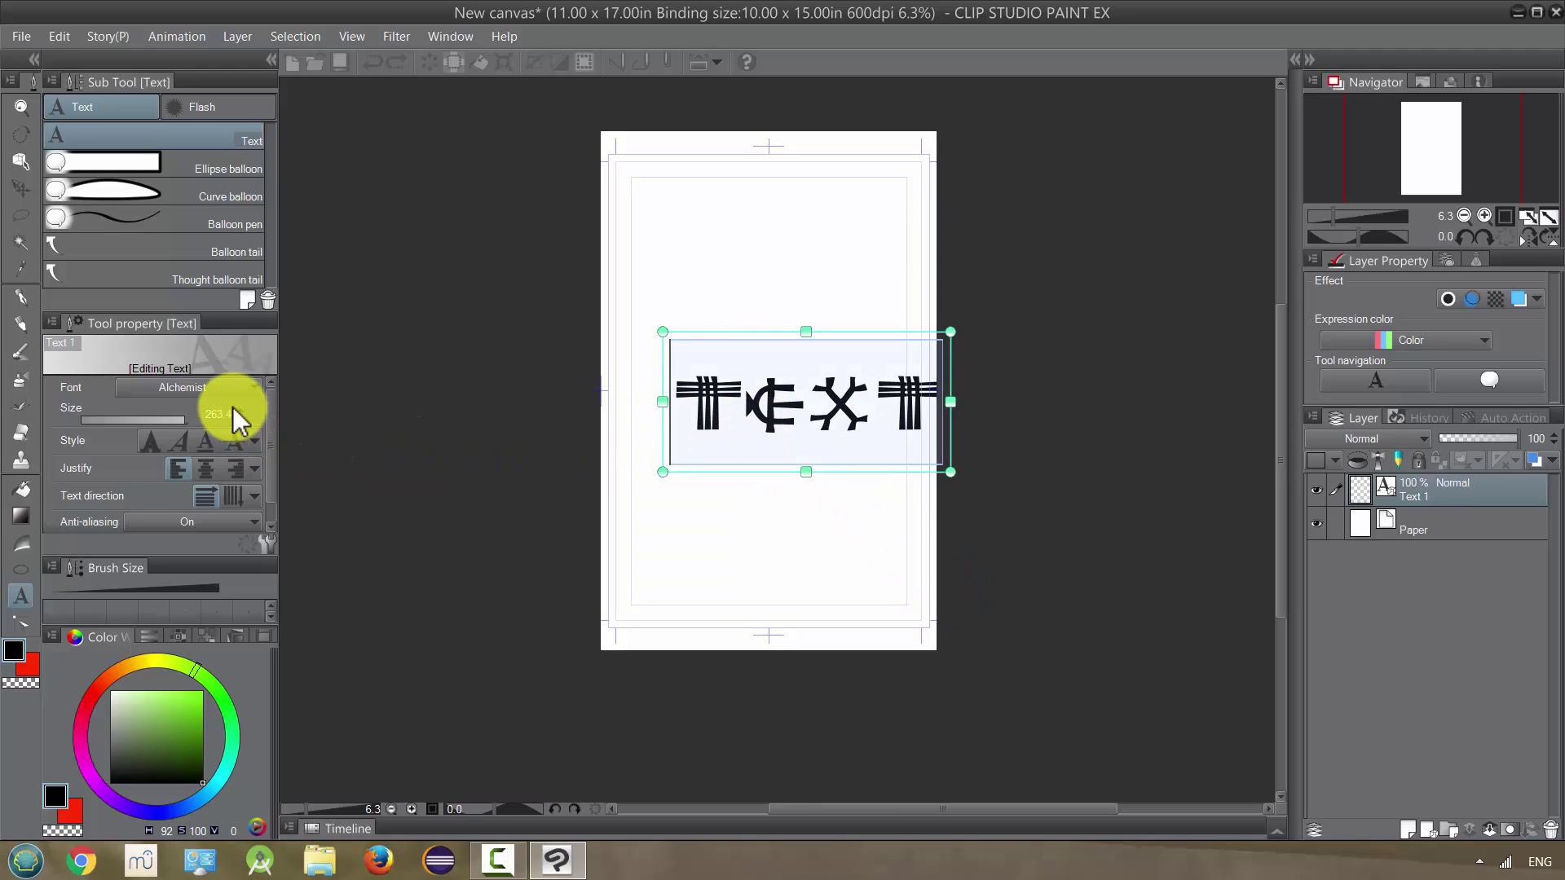
click(236, 390)
drag(247, 429, 240, 506)
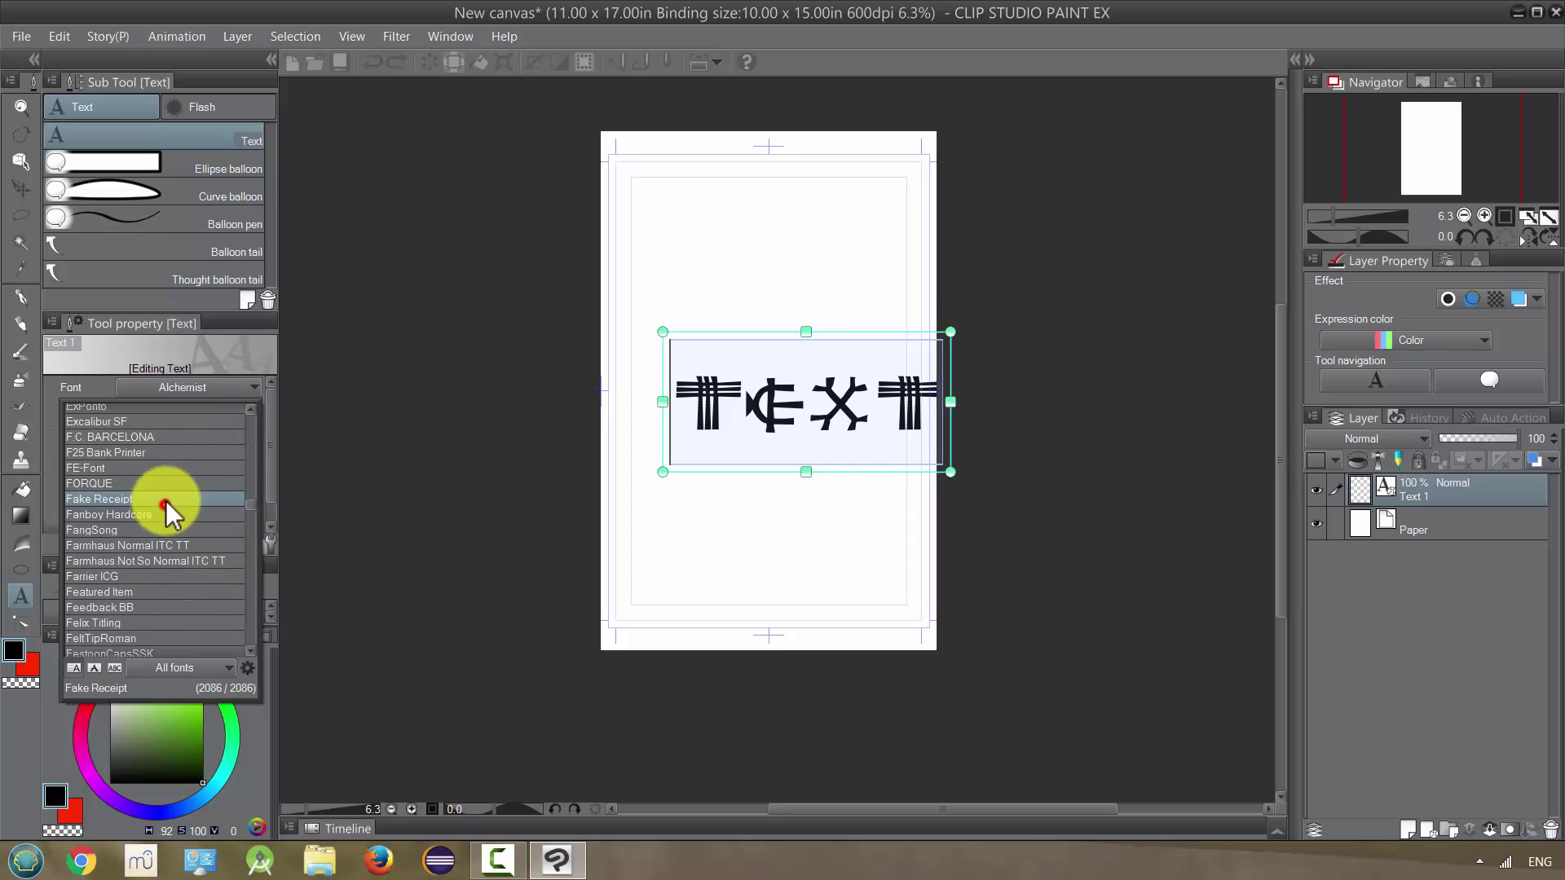
click(167, 502)
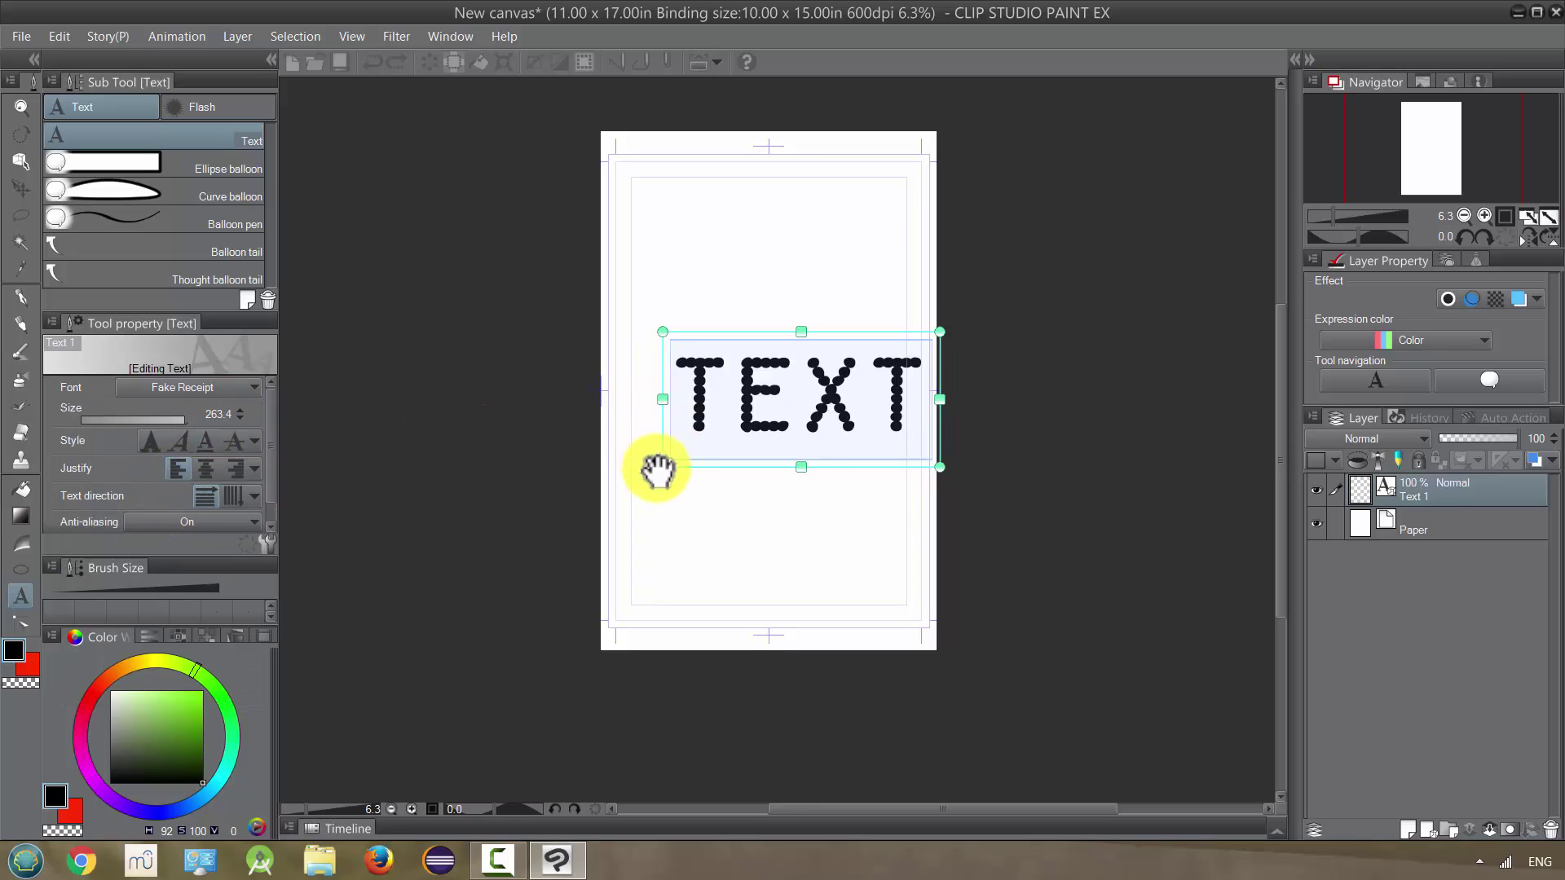
Scale TEXT to size 300 and centre it across the middle of the page
drag(663, 467, 599, 524)
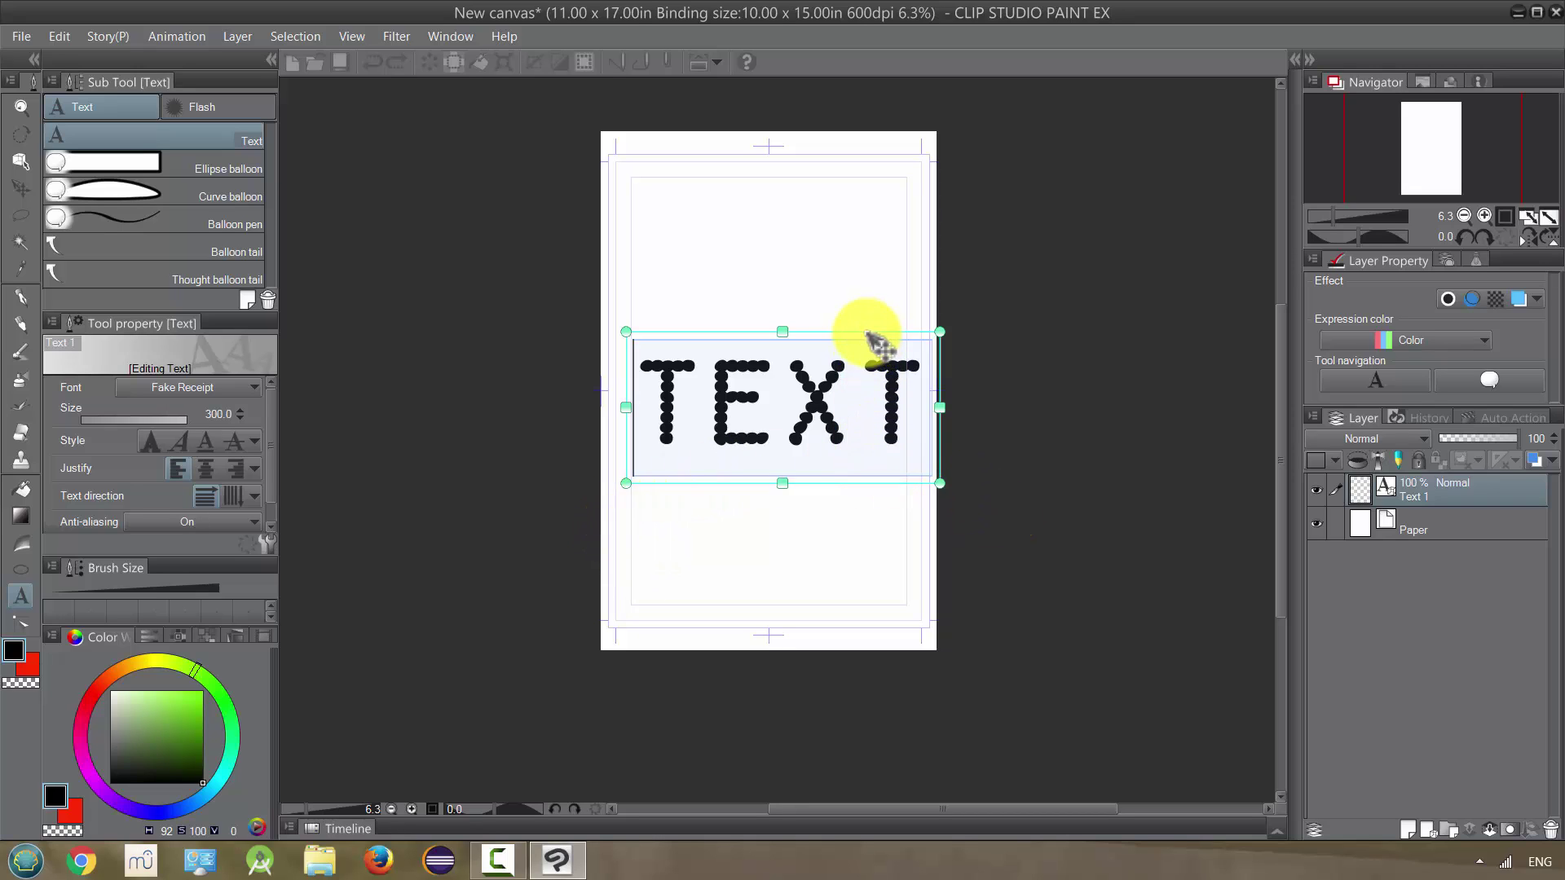
drag(876, 341, 859, 337)
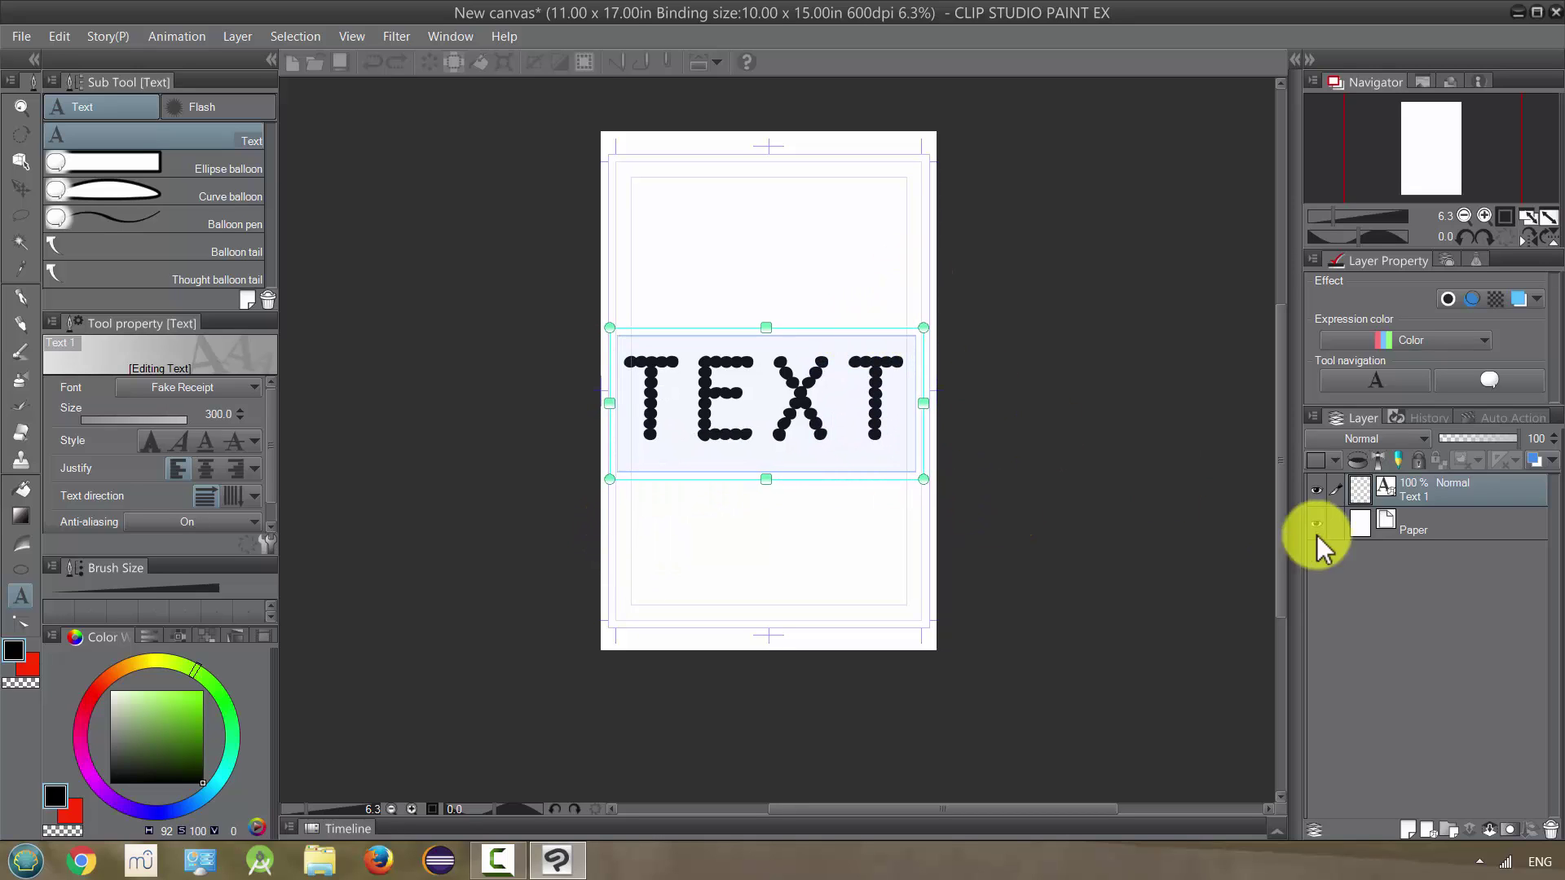
click(1406, 516)
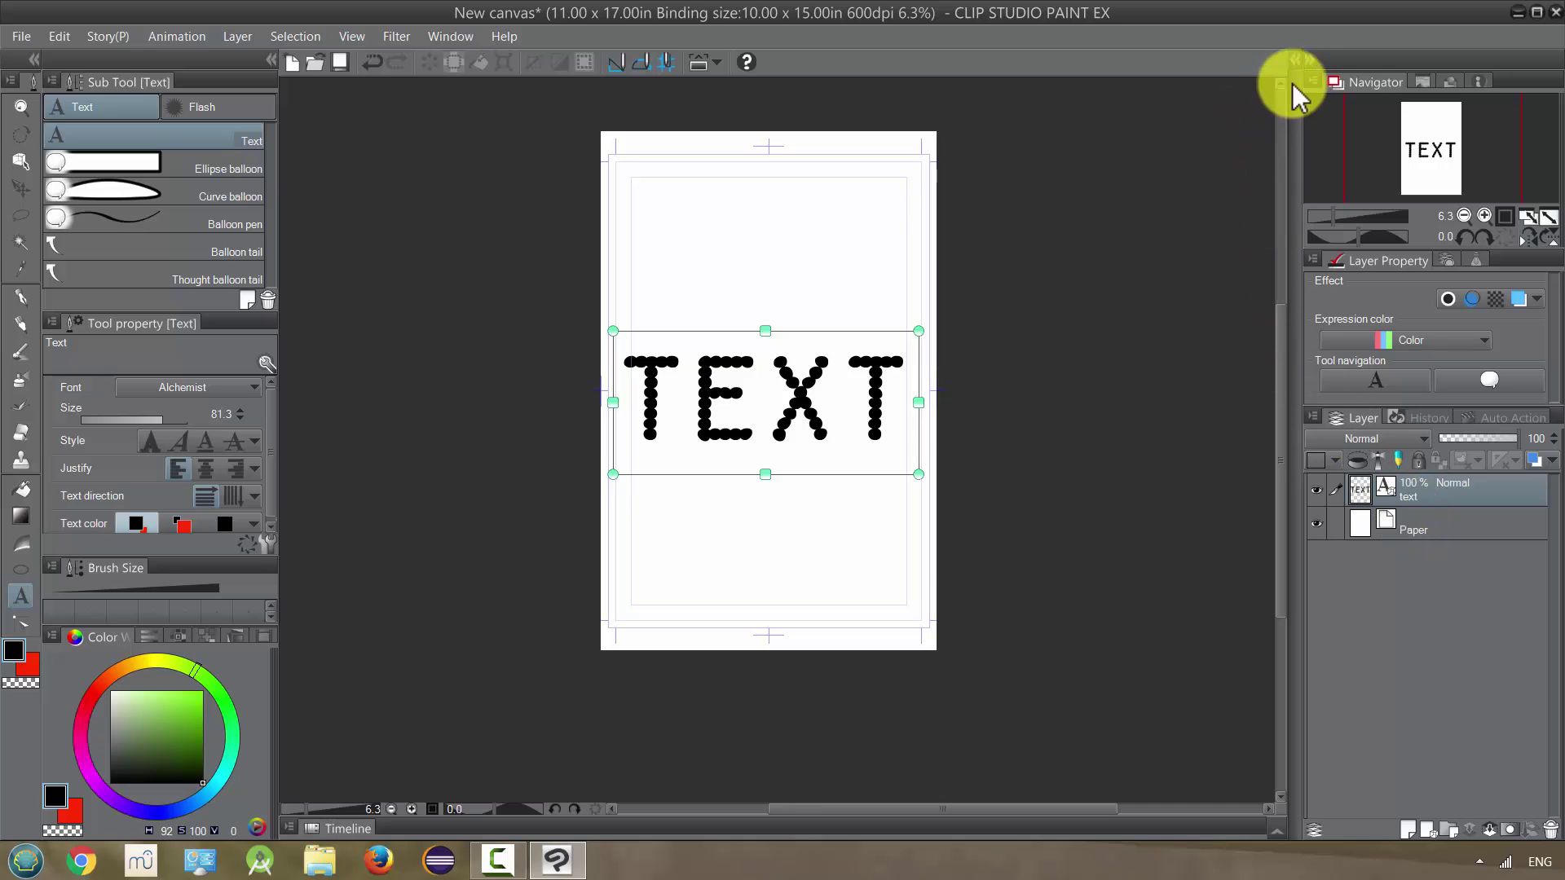
Place the Walling Provence brick material from Image material > Artificial on the page and enlarge its tiles
click(1296, 60)
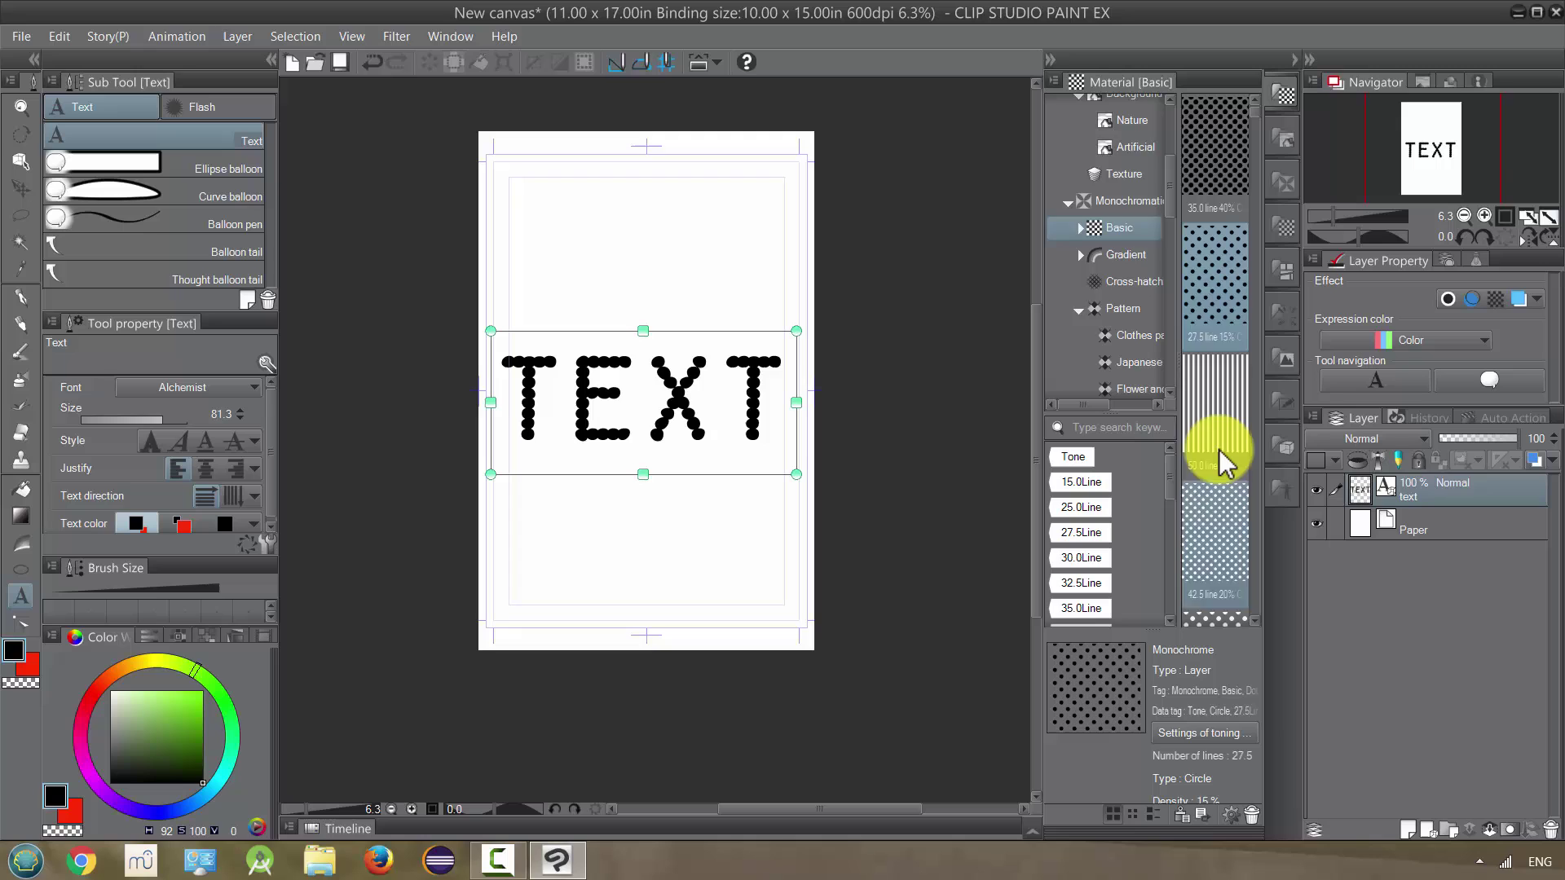
click(1124, 147)
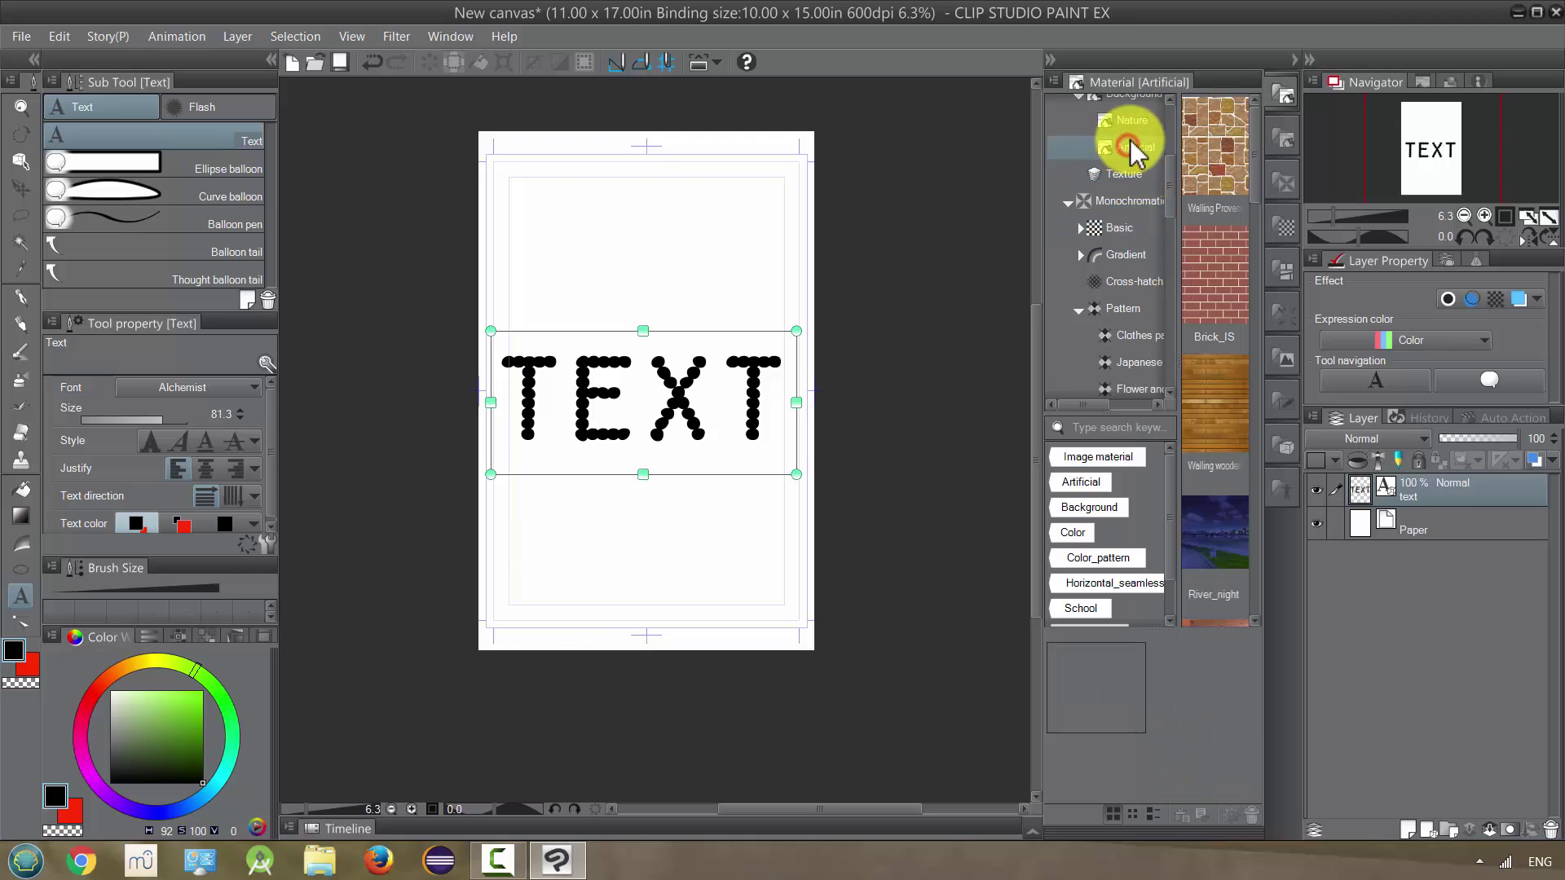
drag(1214, 150, 695, 277)
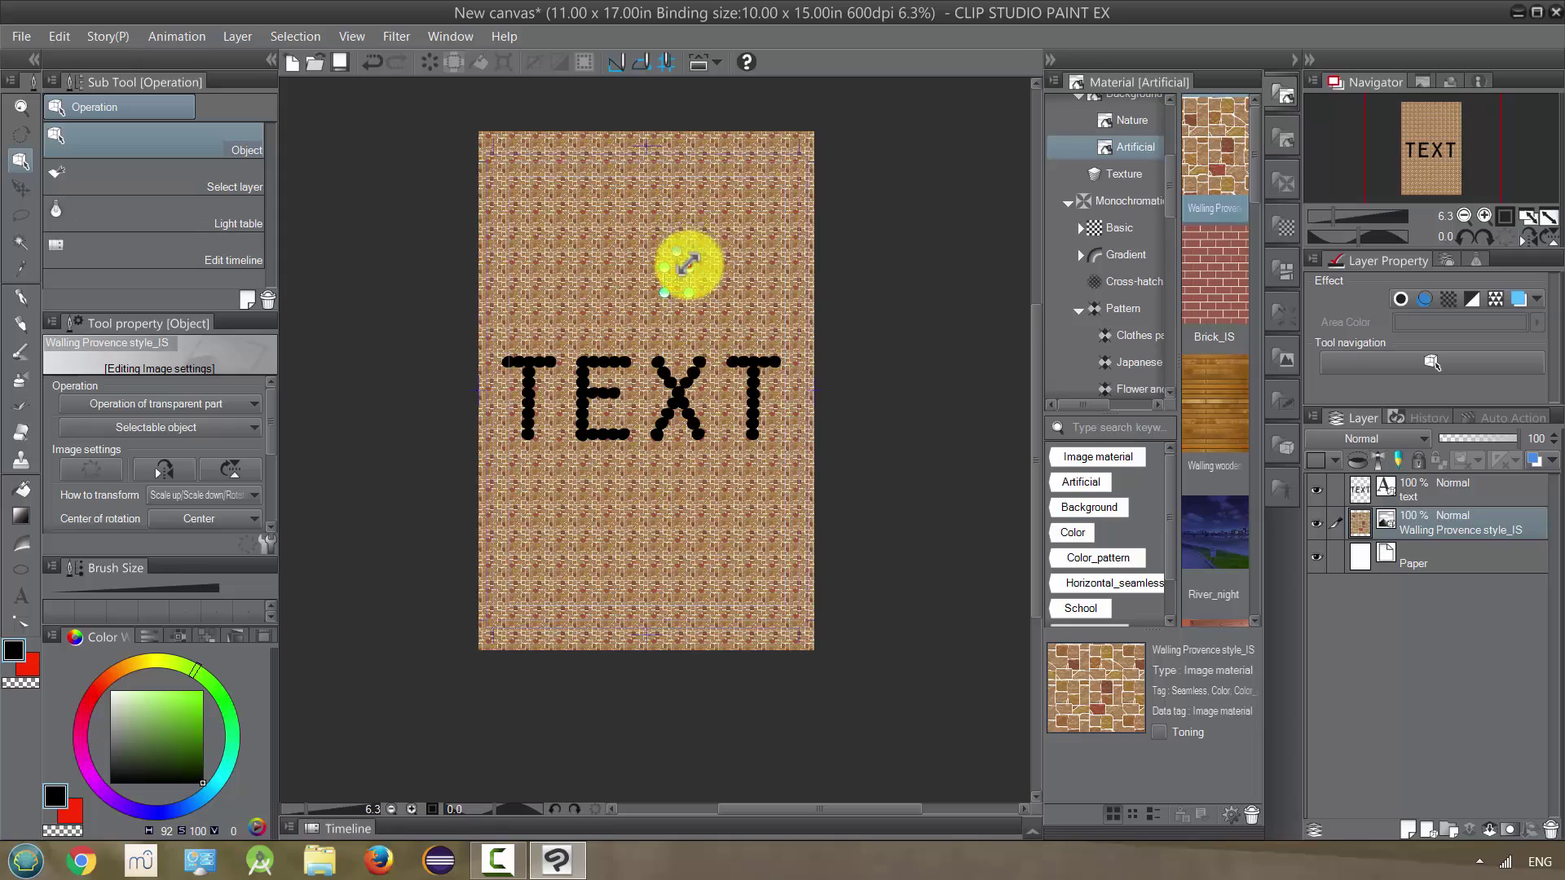
drag(689, 262, 725, 217)
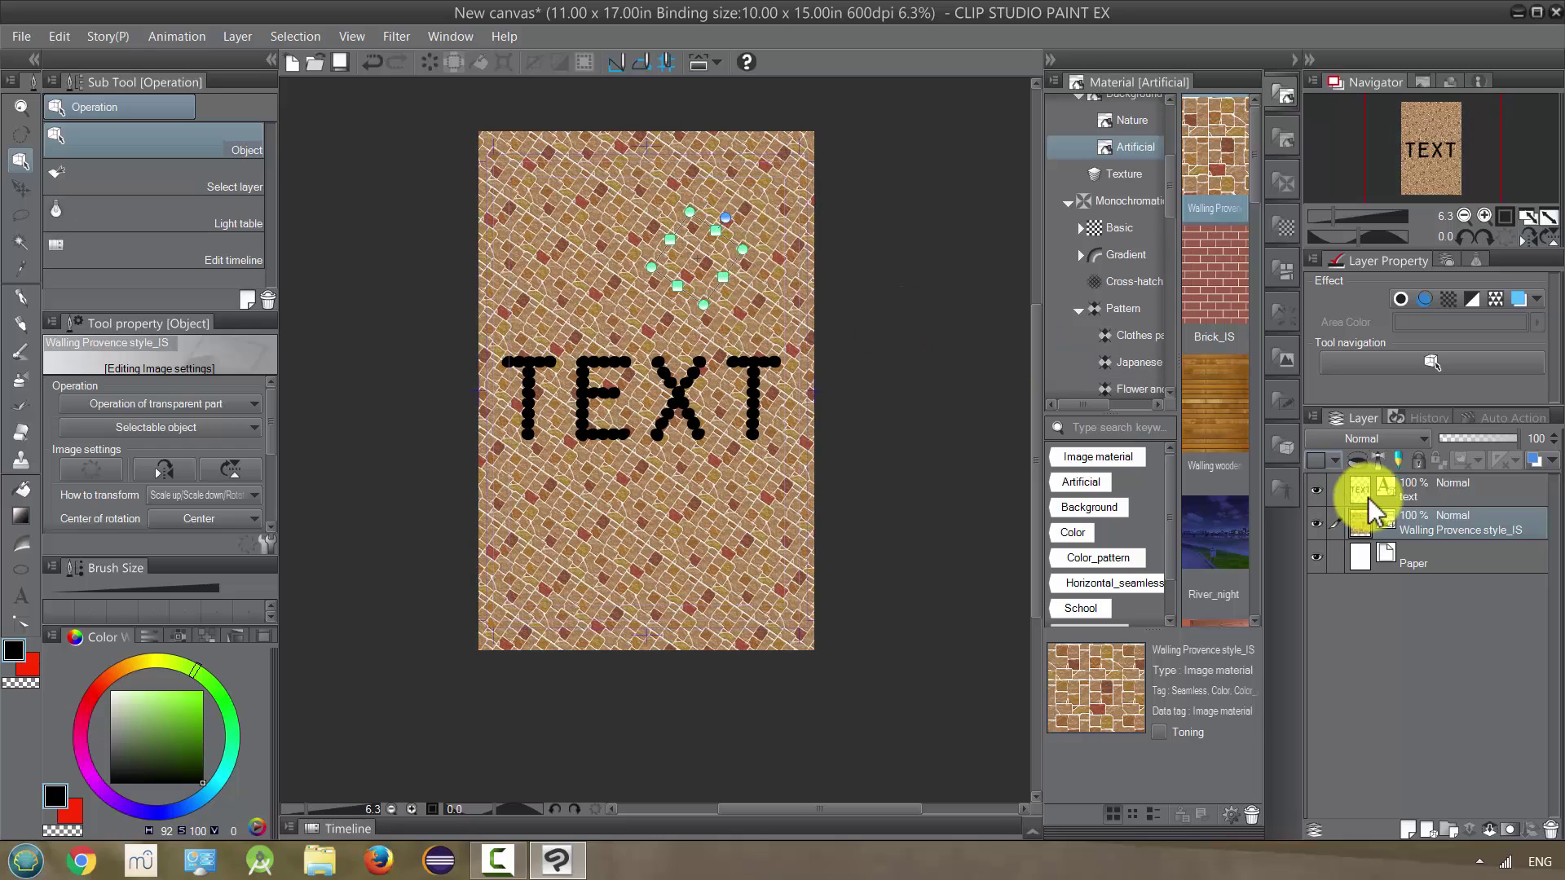
click(1414, 525)
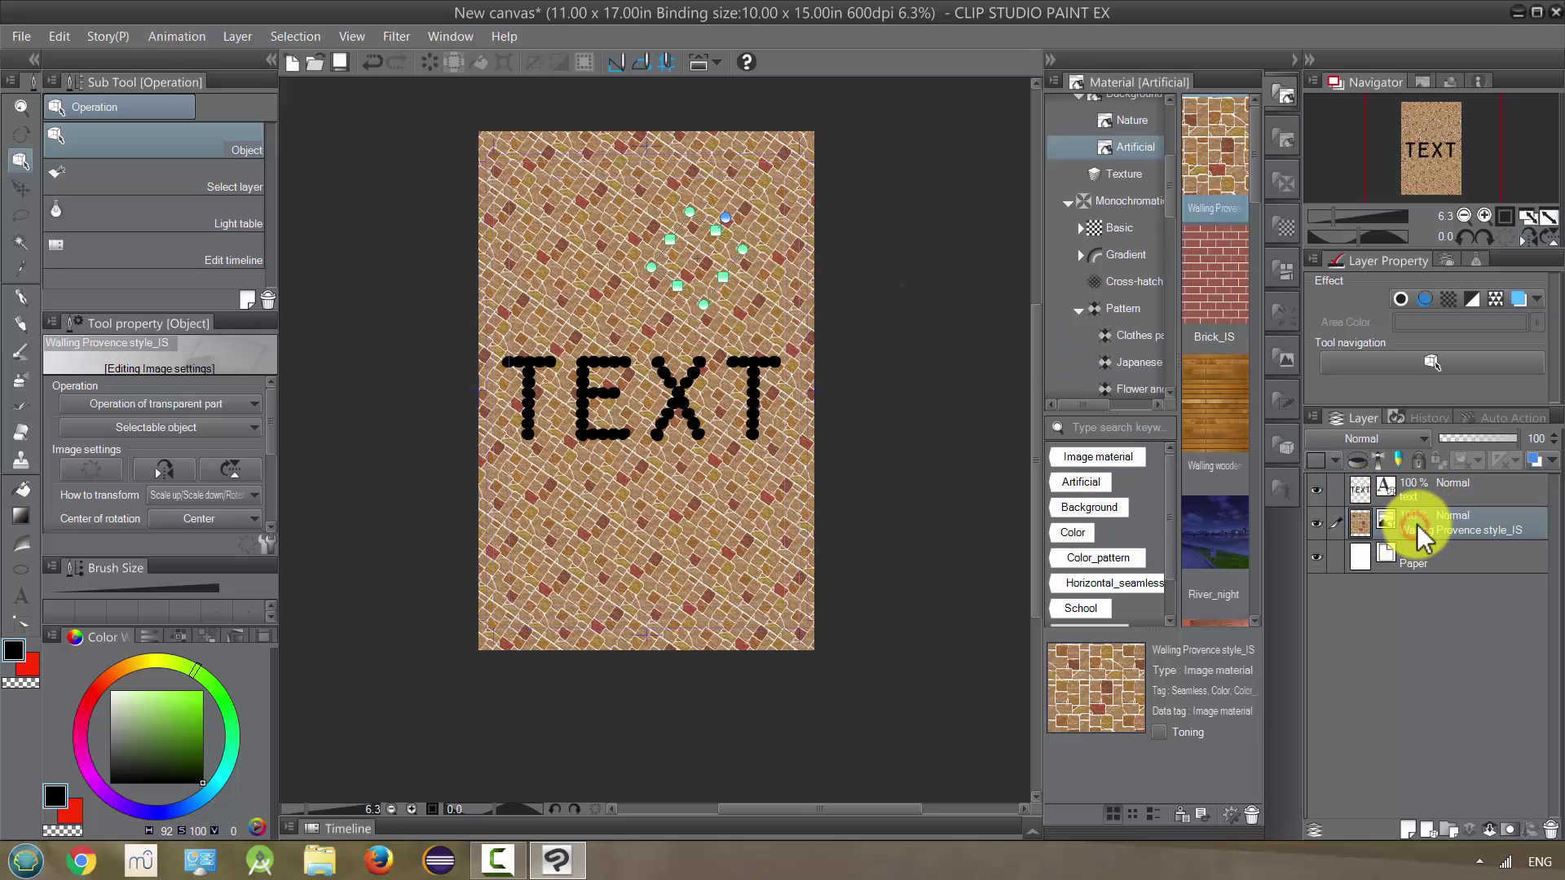
Move the brick layer above TEXT, clip it to the letters, and rotate the texture
drag(1416, 526, 1416, 488)
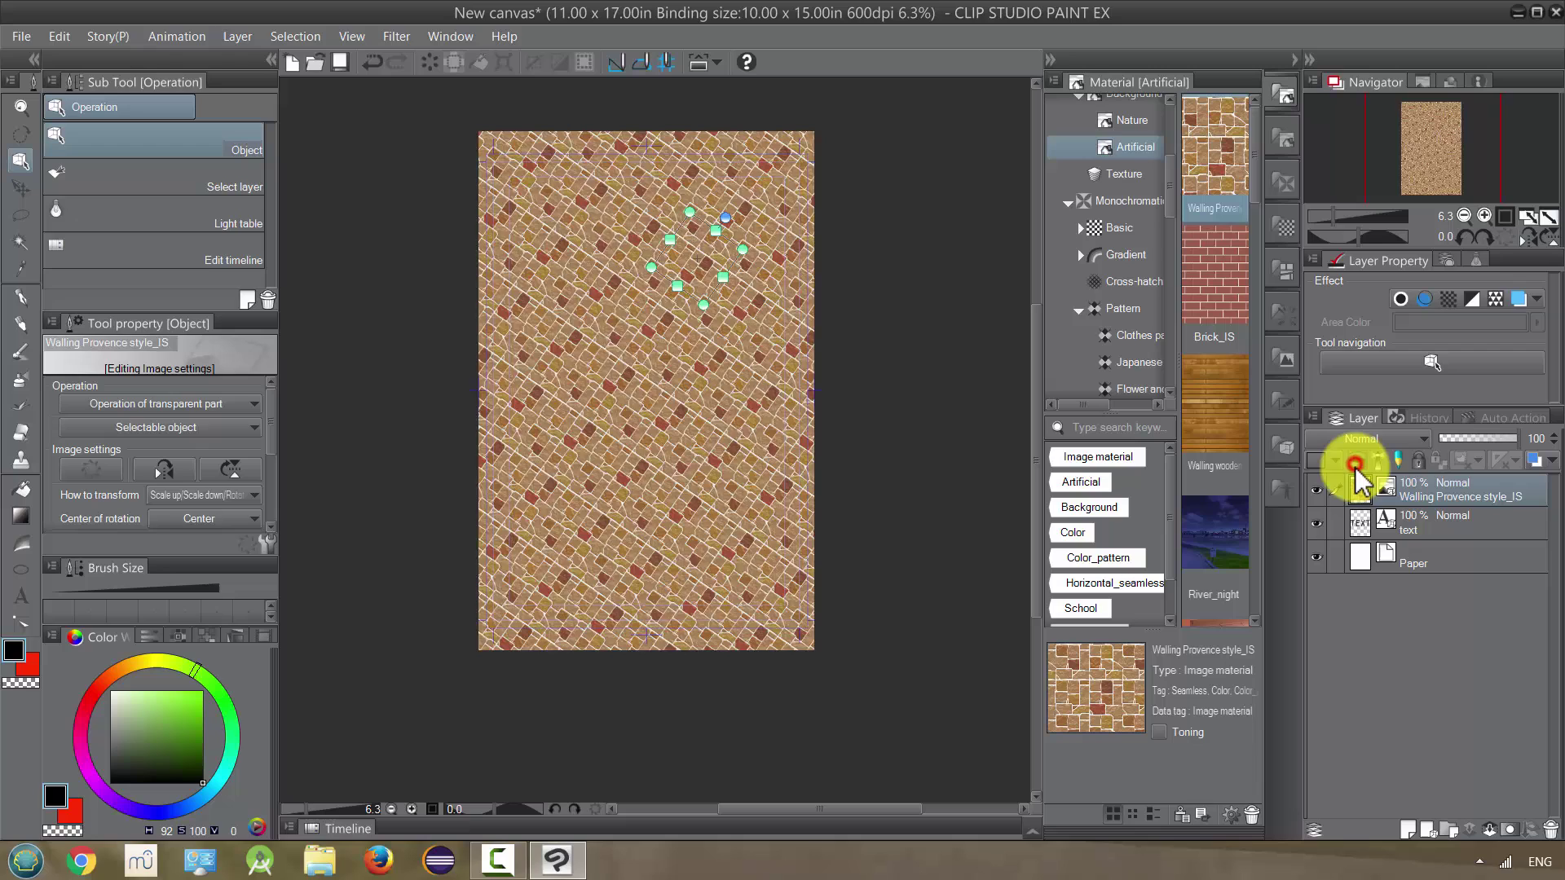
click(1354, 462)
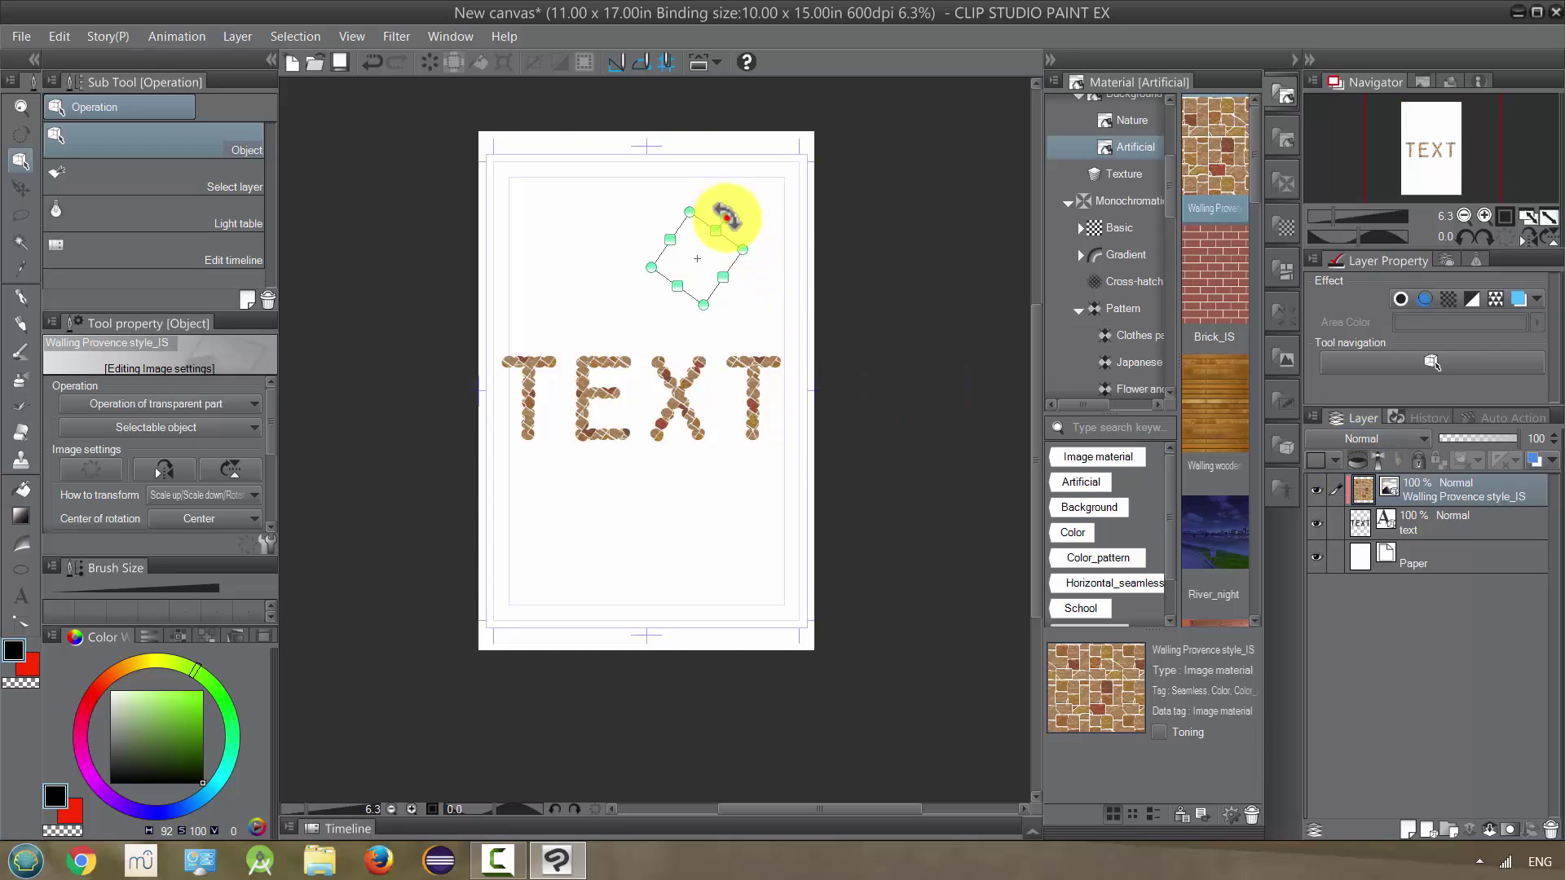
mouse_move(726, 218)
mouse_down()
mouse_move(741, 235)
mouse_move(730, 210)
mouse_up()
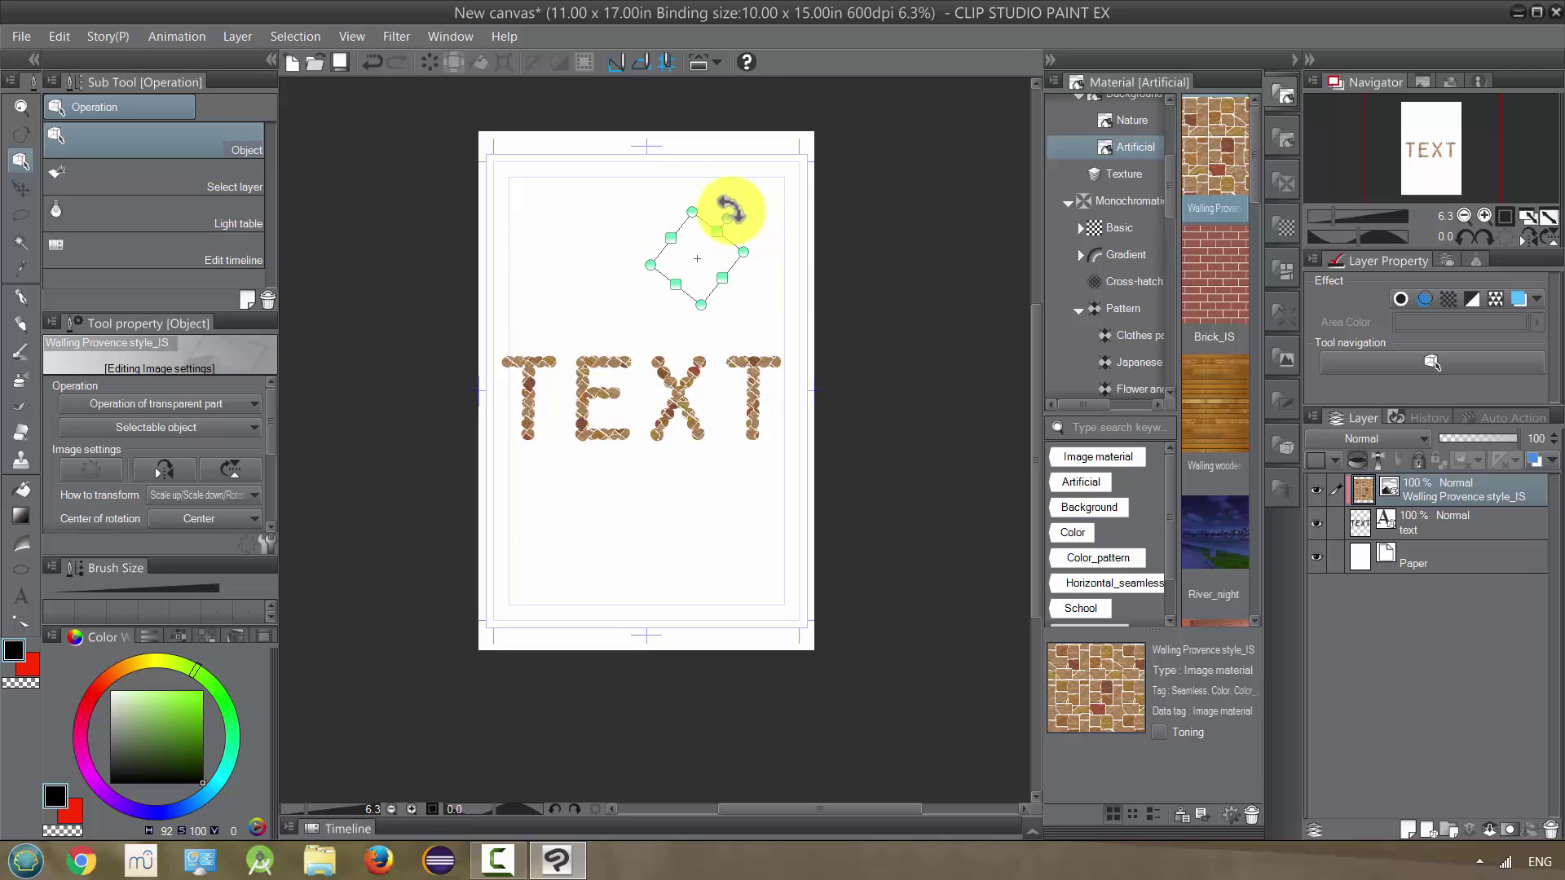
Move the word TEXT up the page and shrink it to 264.9
click(1426, 530)
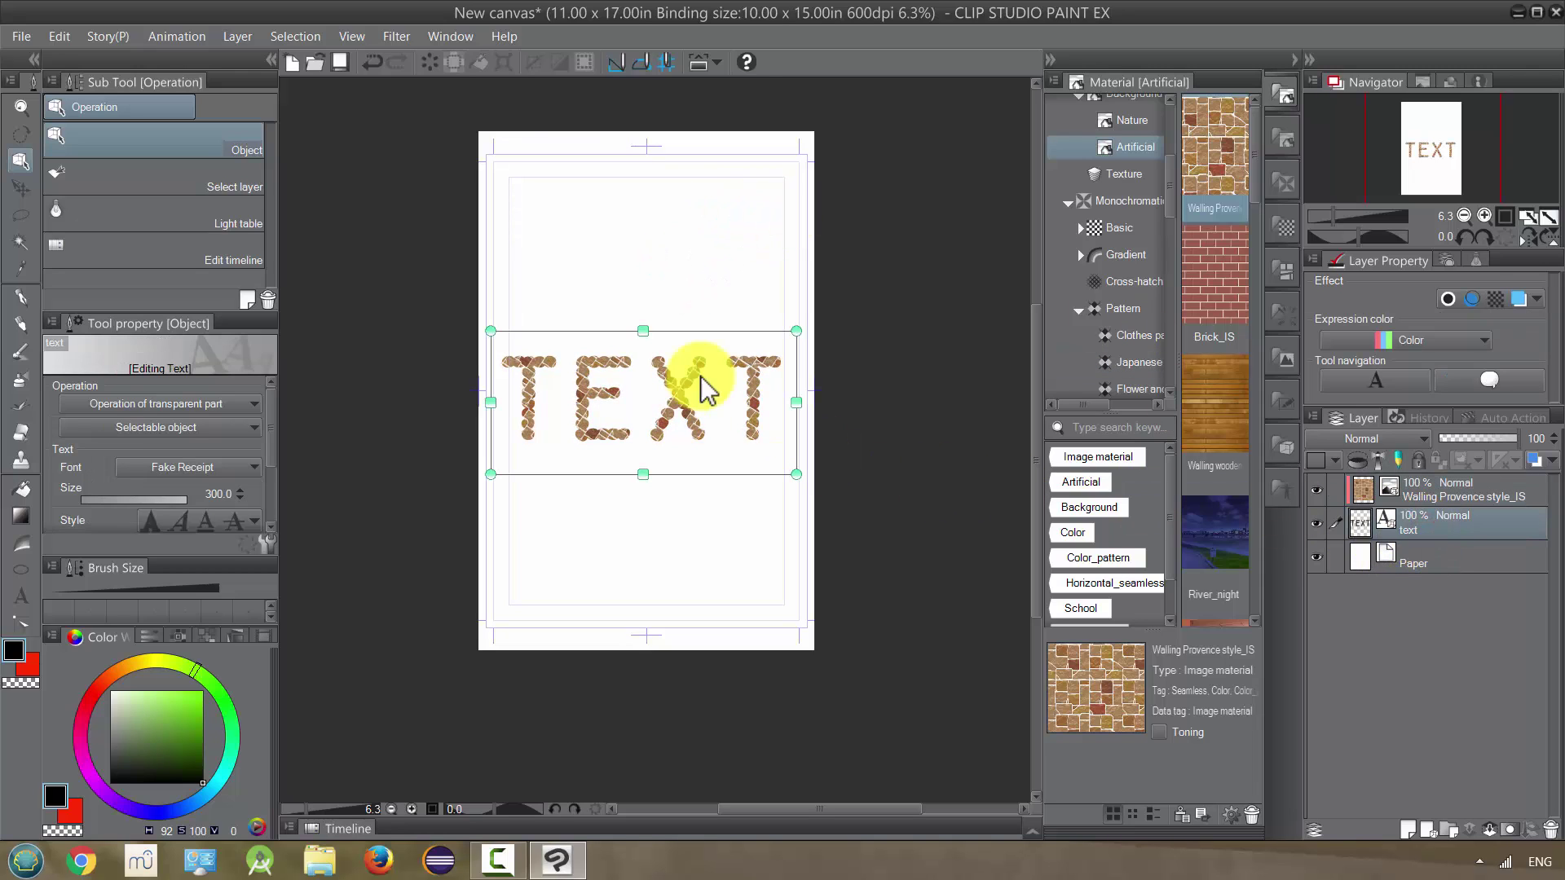
mouse_move(682, 330)
mouse_down()
mouse_move(686, 215)
mouse_move(677, 306)
mouse_up()
drag(786, 305, 723, 235)
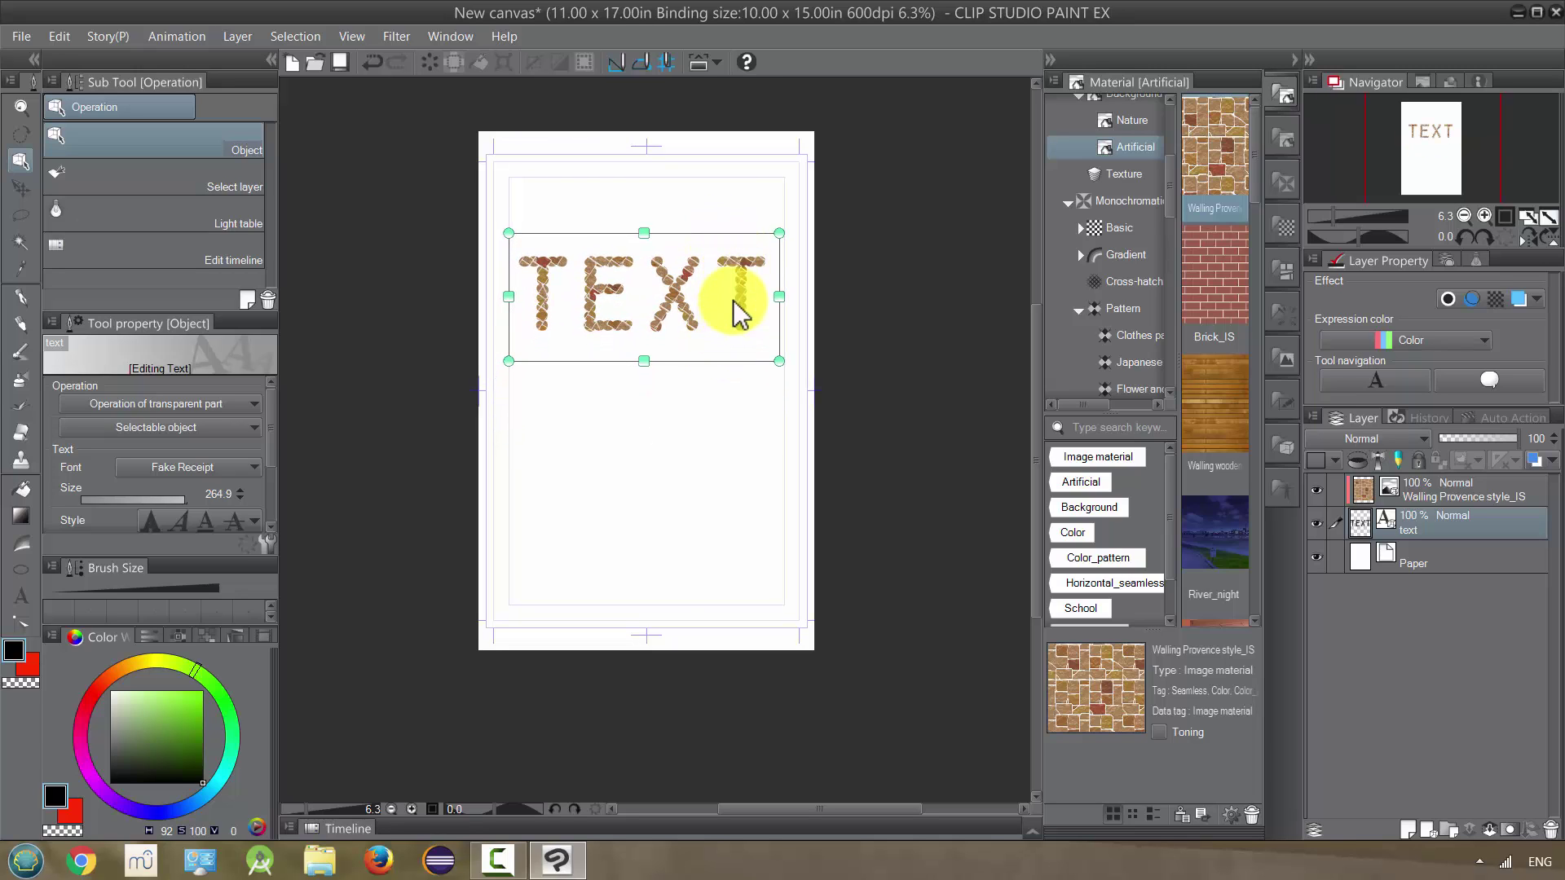